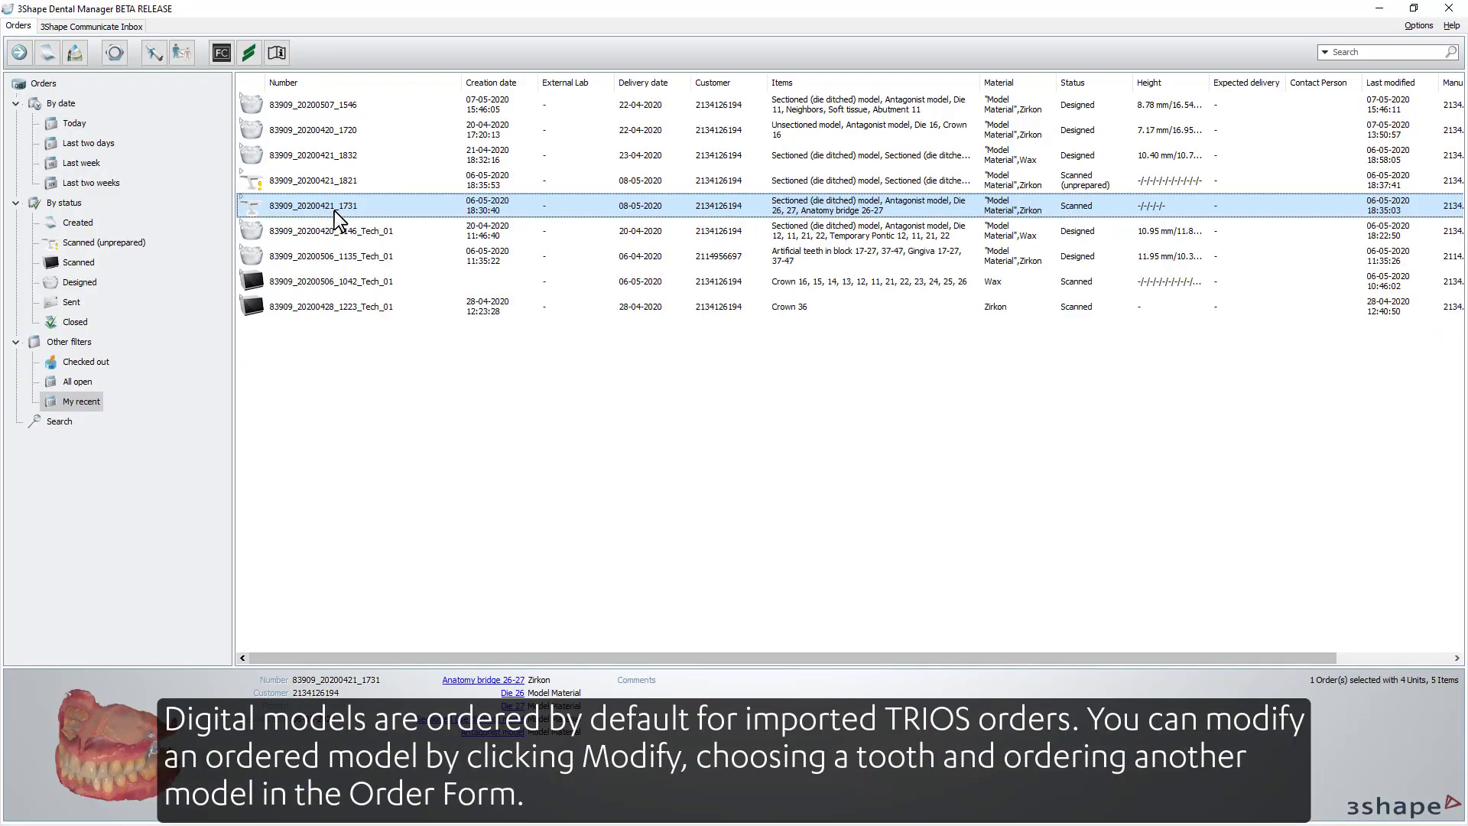
Step: View an existing order's Order Form through Modify, then start a blank new Order Form
right_click(334, 213)
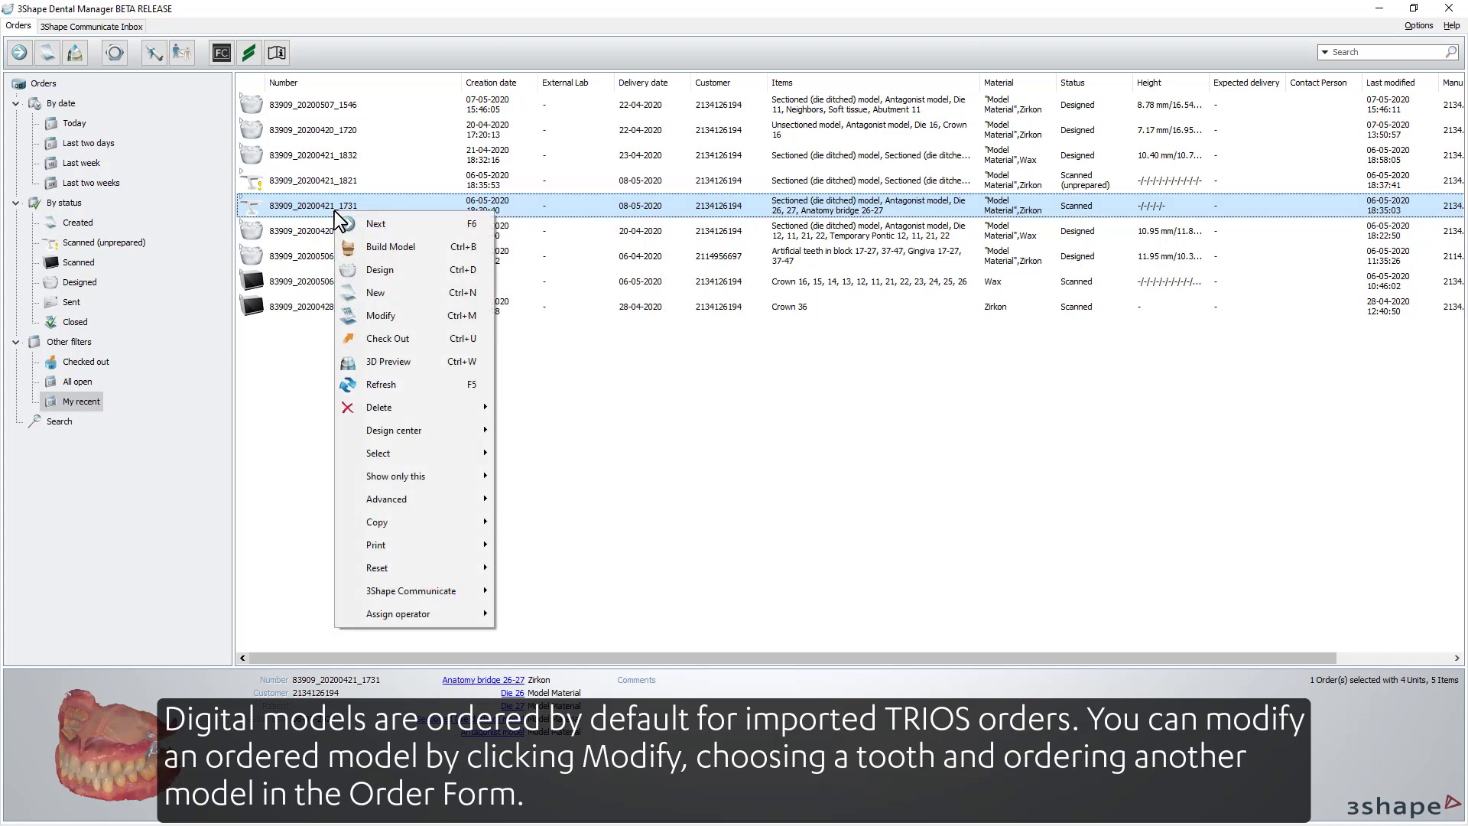
click(384, 317)
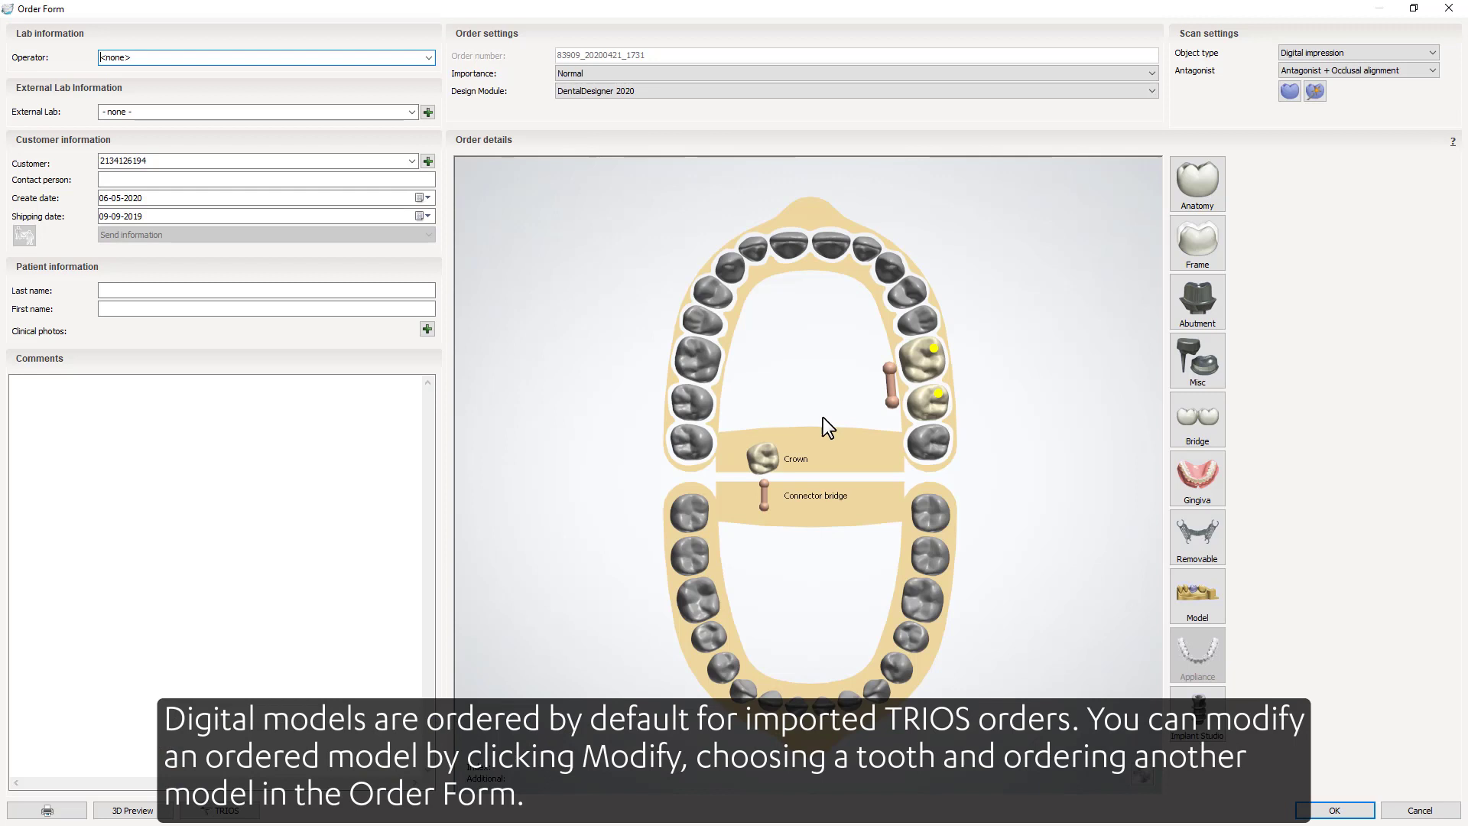
click(925, 370)
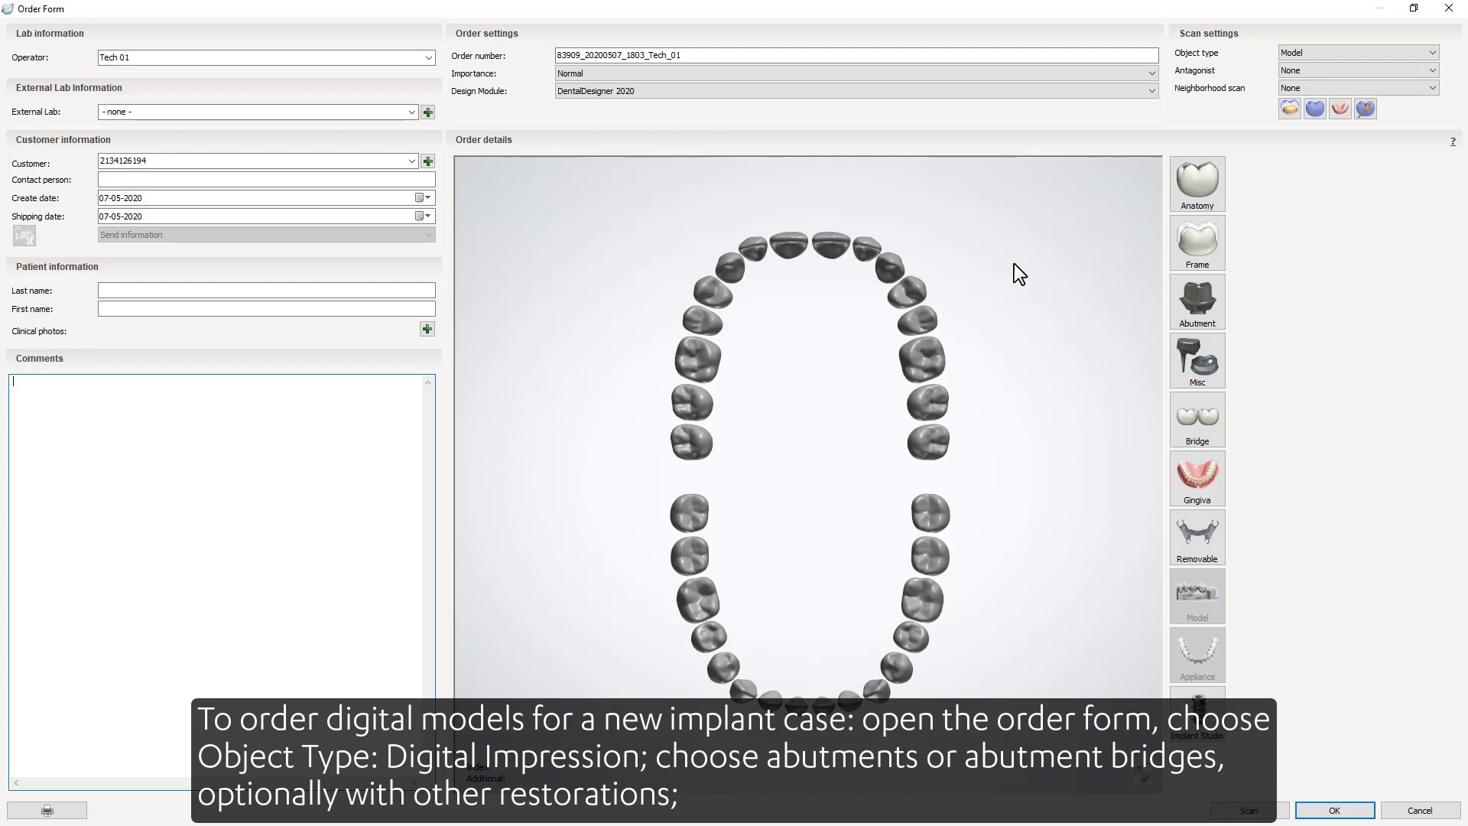
Step: Set object type to Digital impression with an Abutment on tooth 11, antagonist and model
click(1315, 52)
click(1304, 72)
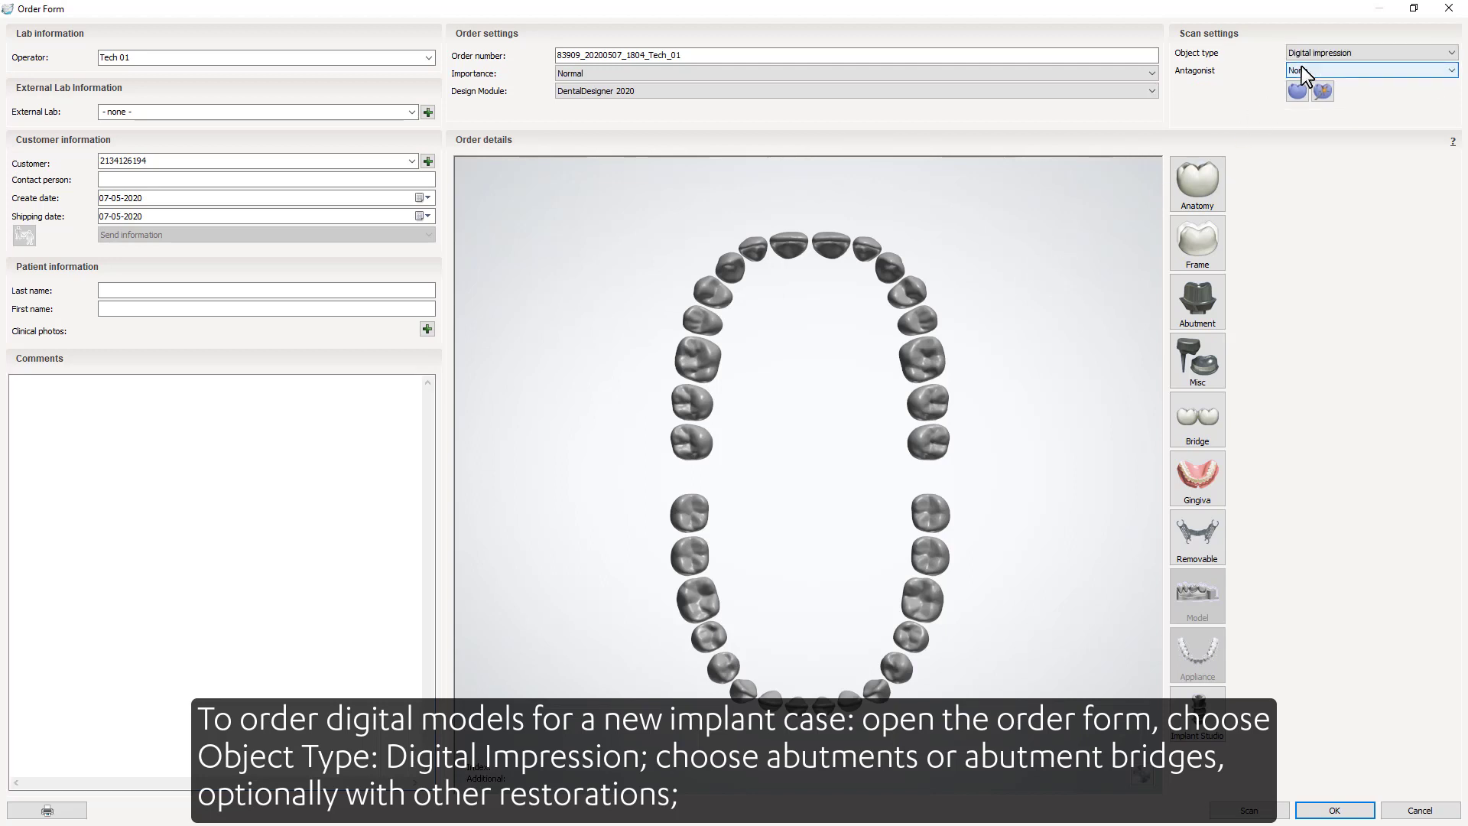
click(796, 246)
click(1182, 322)
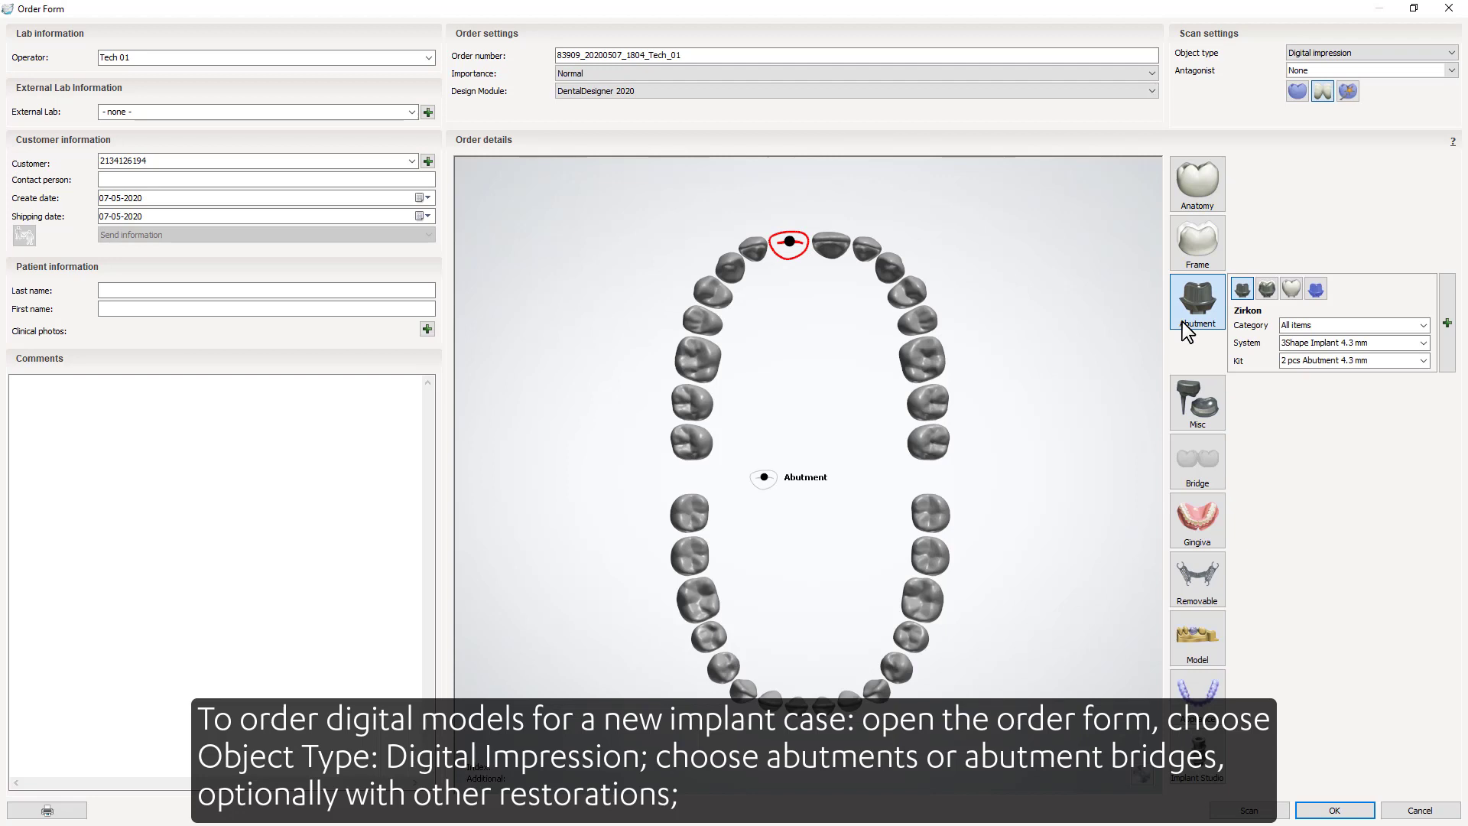
click(1303, 67)
click(1302, 94)
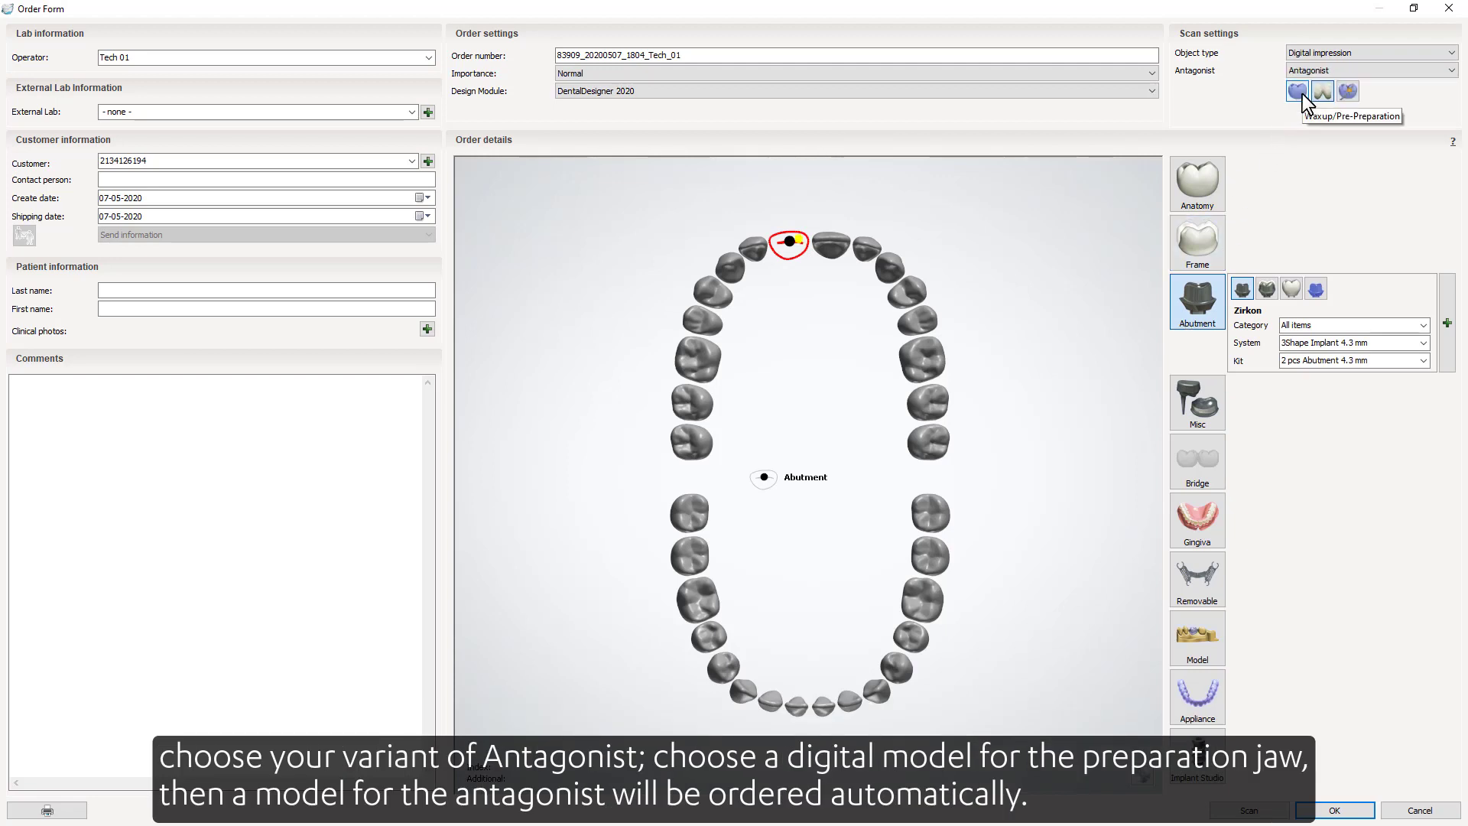
click(1211, 623)
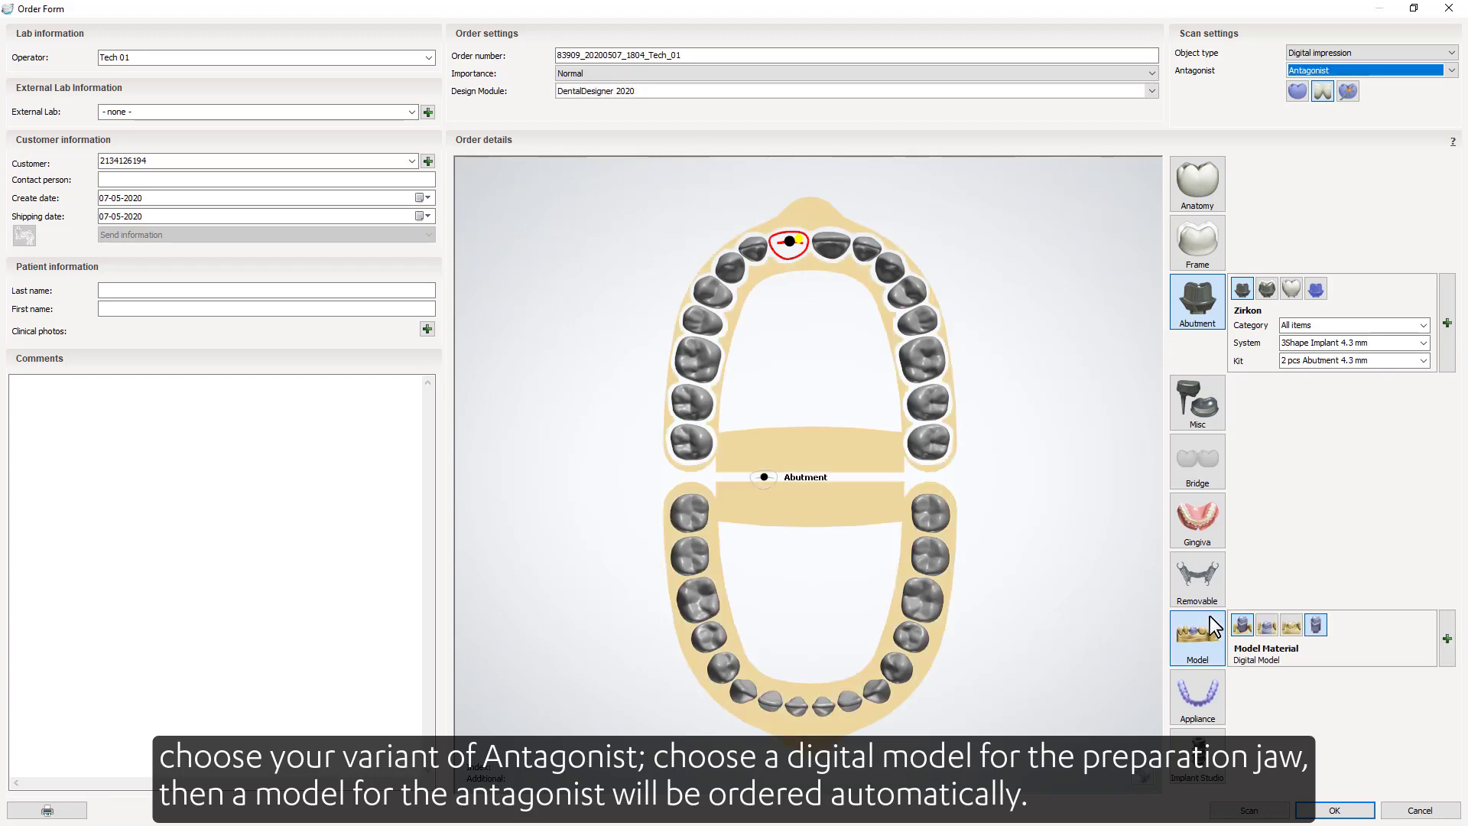
Step: Save the new order and import its scans
click(1319, 812)
right_click(380, 131)
click(402, 138)
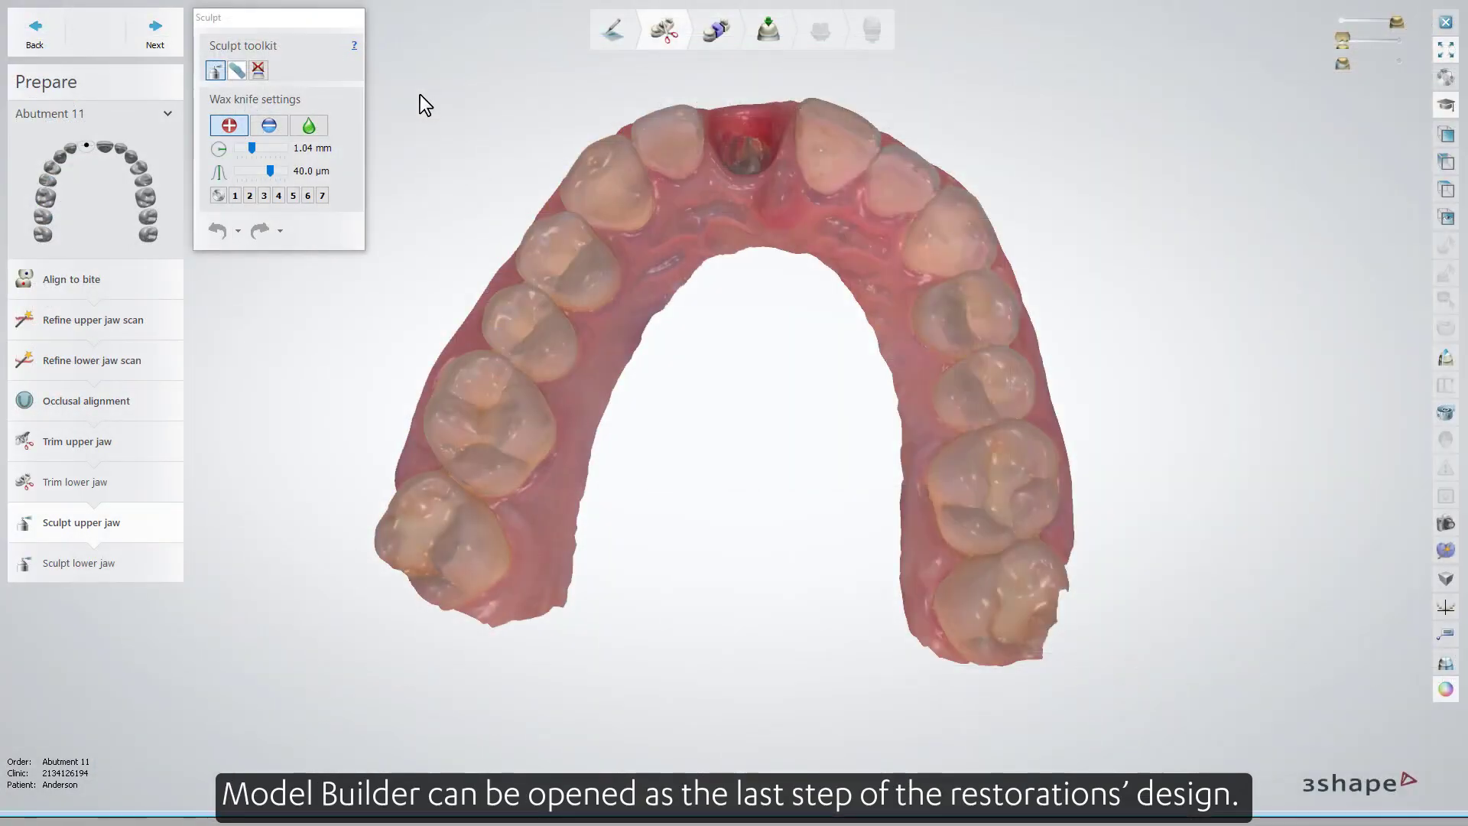
Step: Advance the Abutment 11 design to the Insertion direction step and close Dental Designer
click(702, 43)
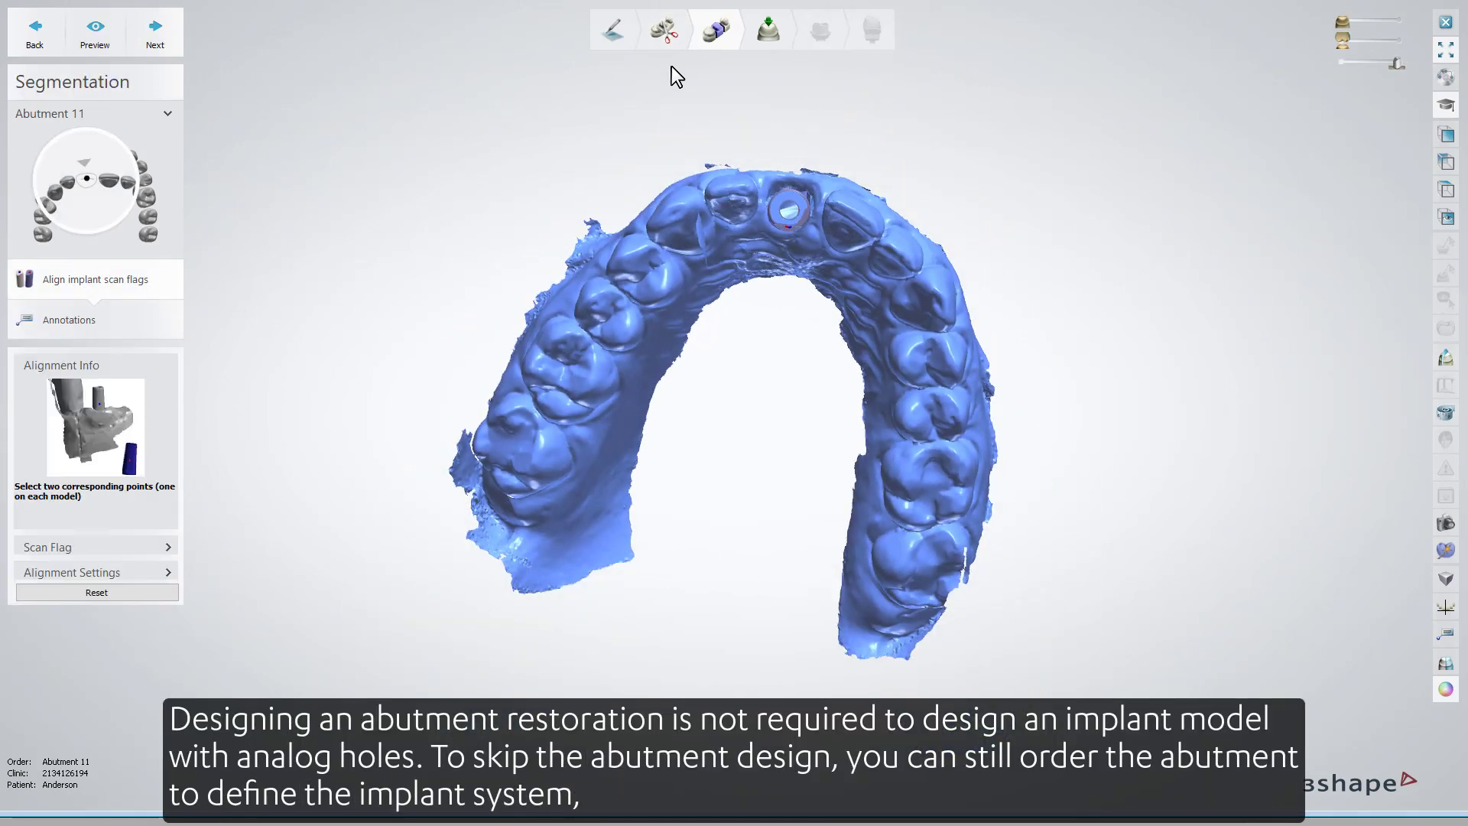
click(758, 35)
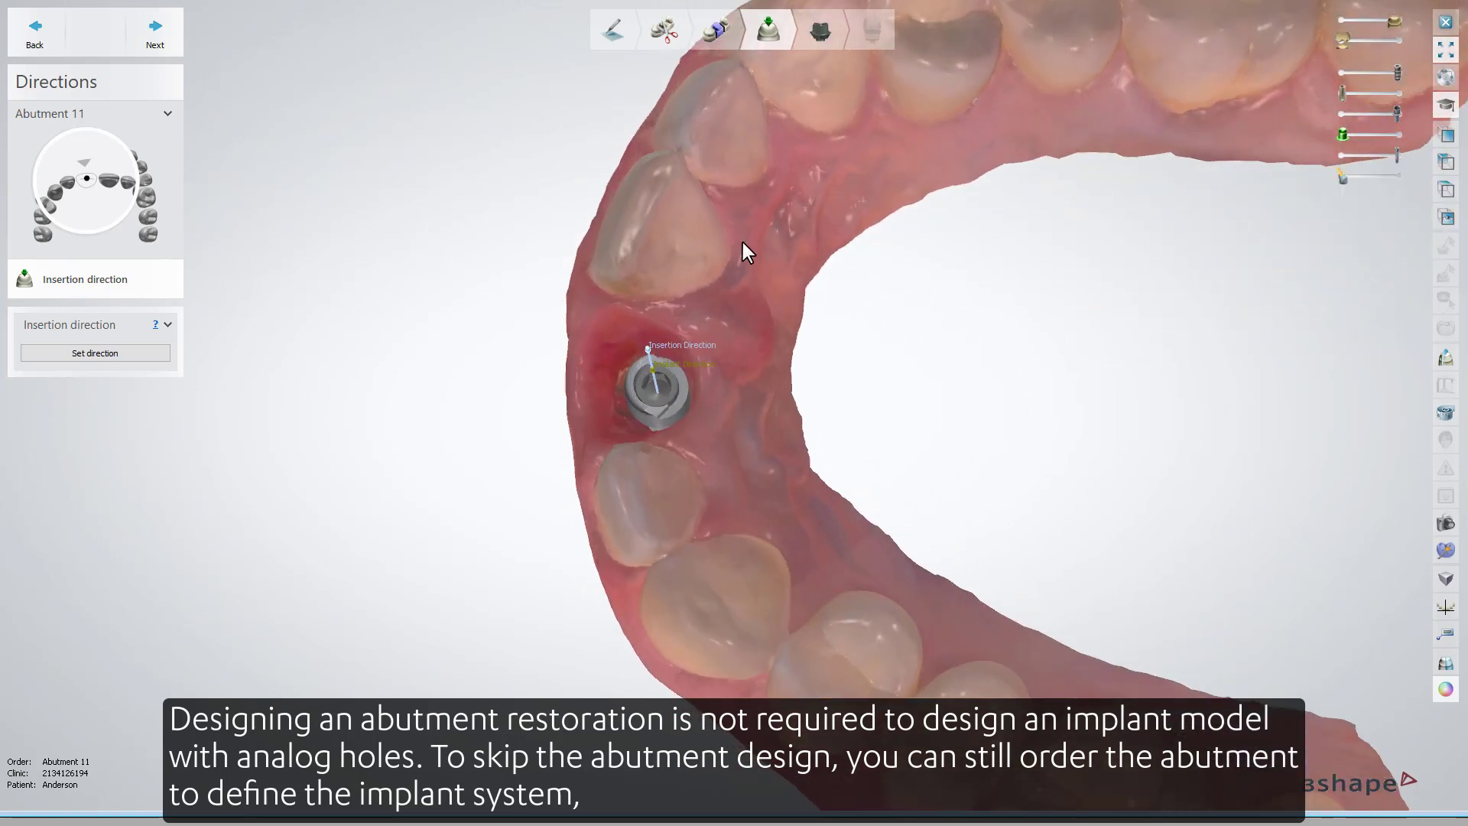
click(1445, 23)
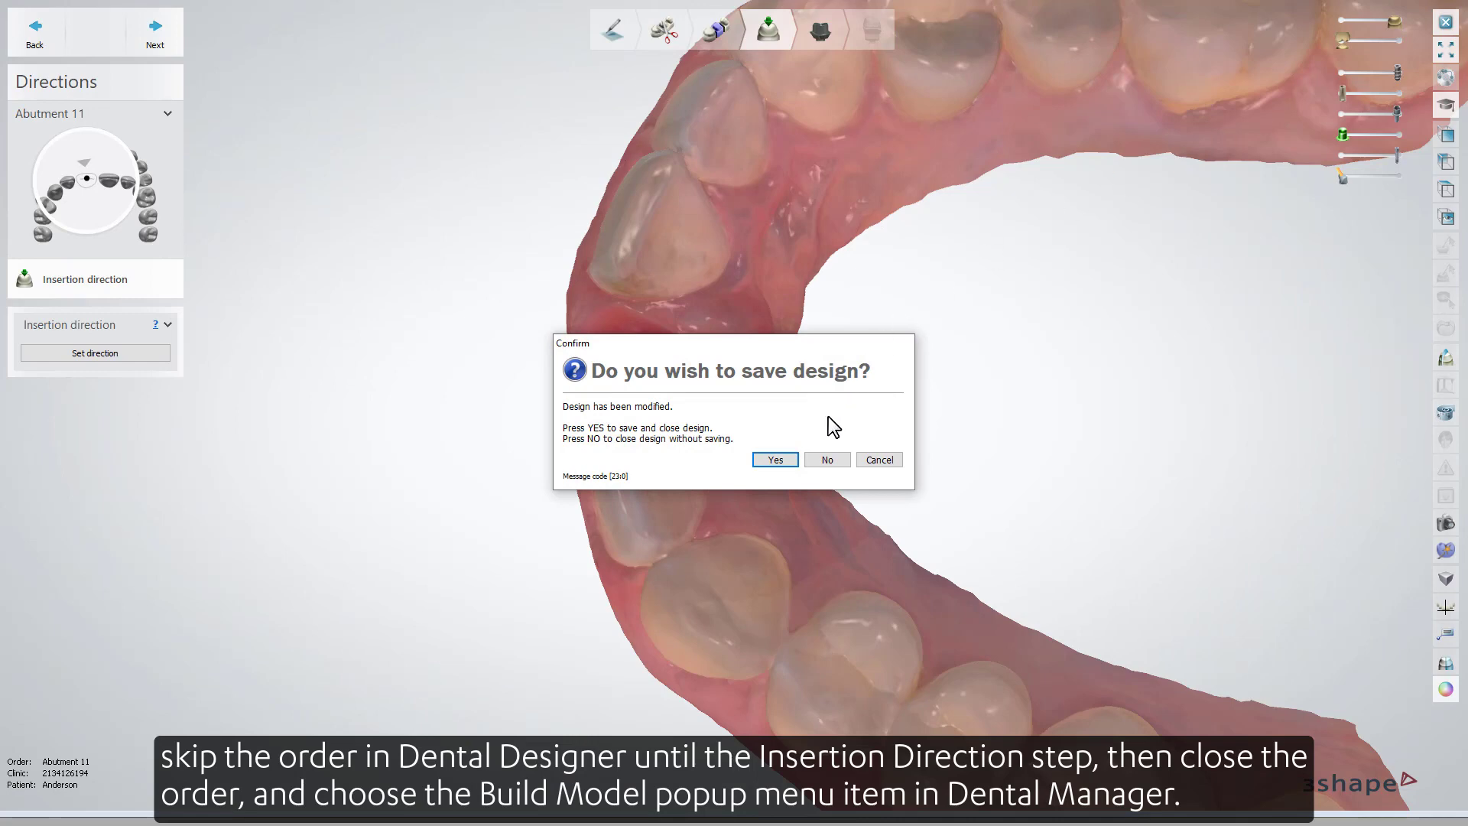
Step: Save the design and open the Abutment 11 order in Model Builder with Build Model
click(795, 457)
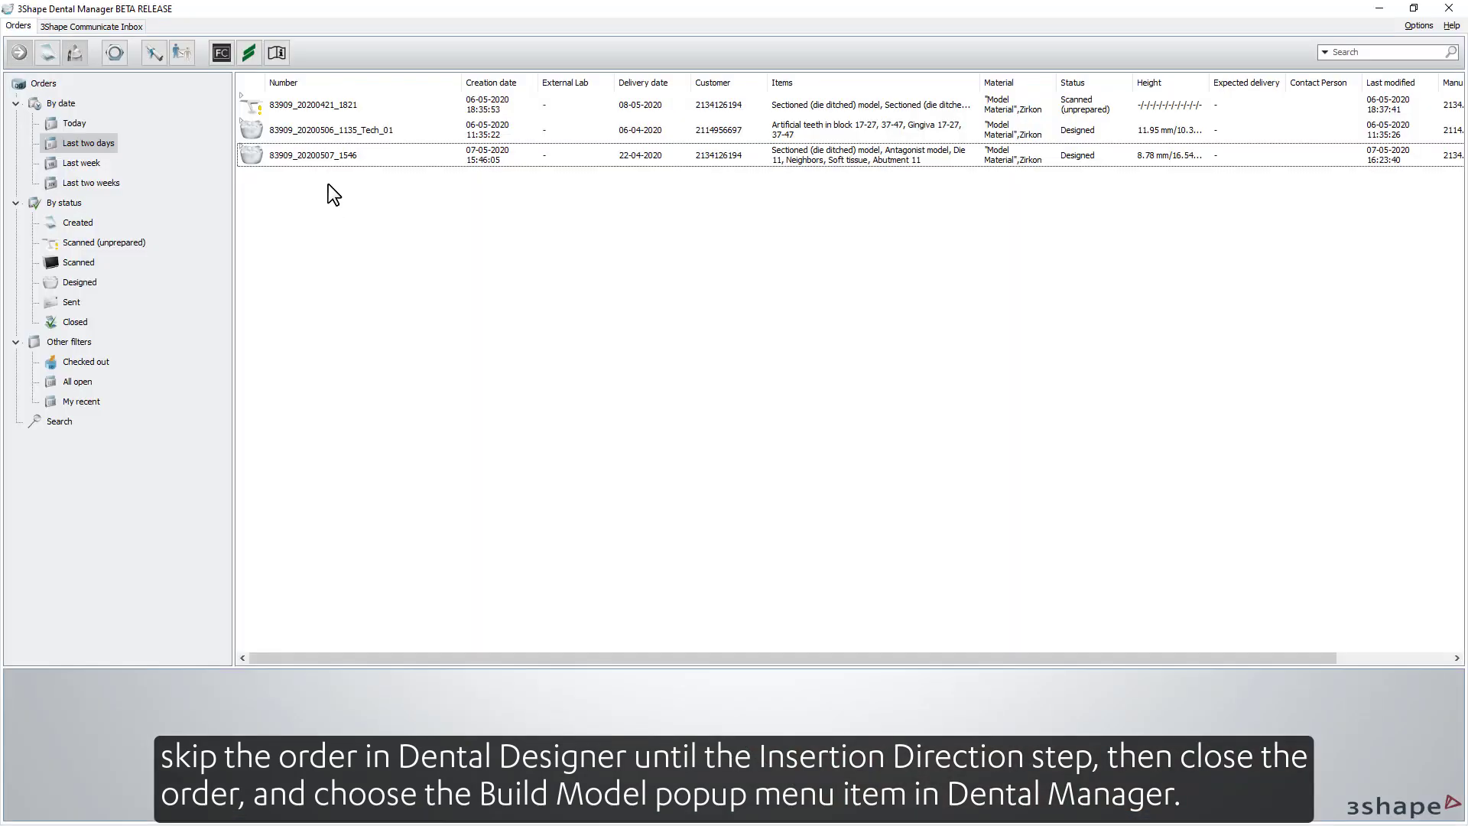
right_click(336, 149)
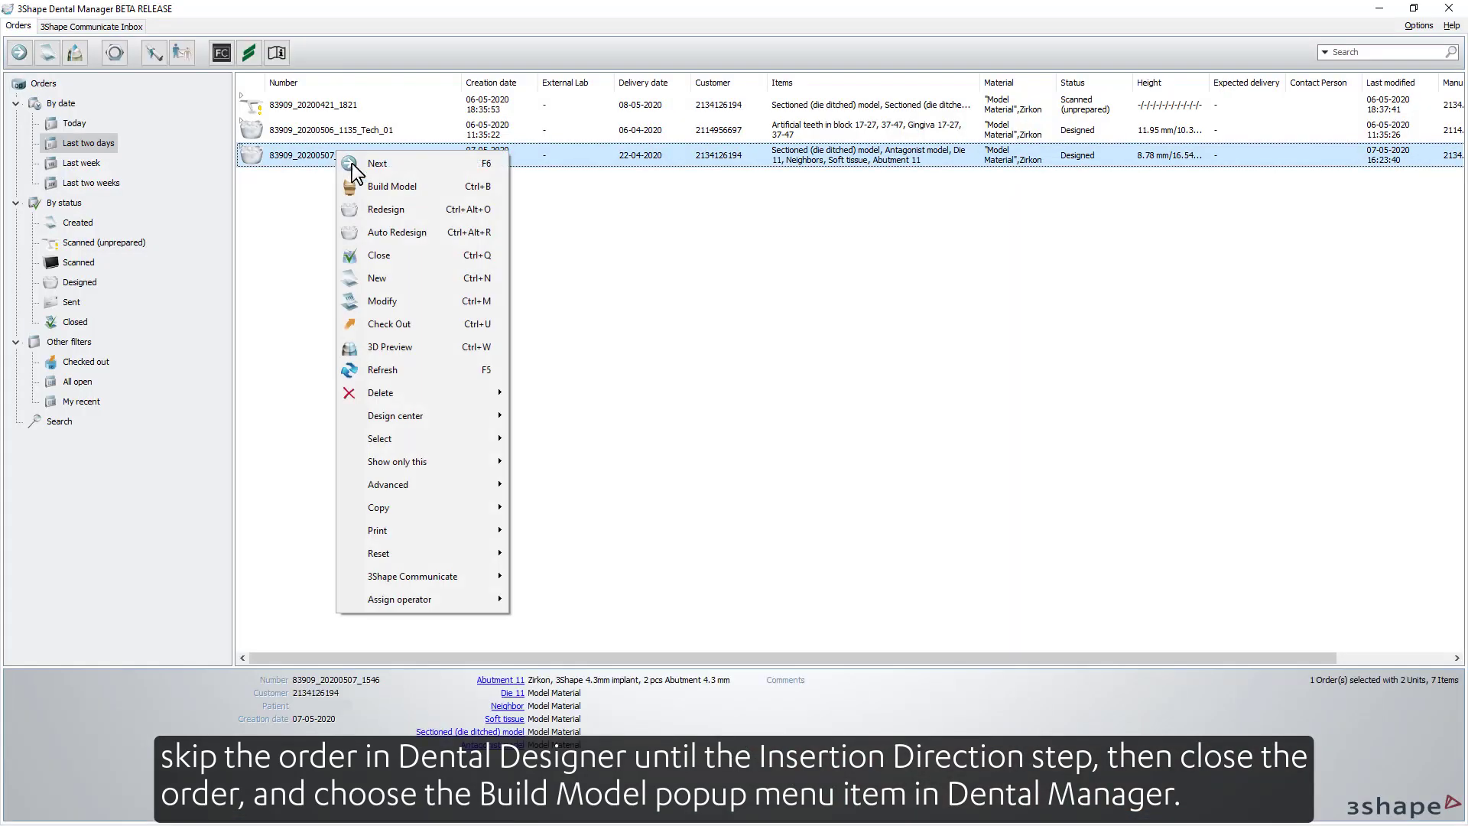
click(433, 190)
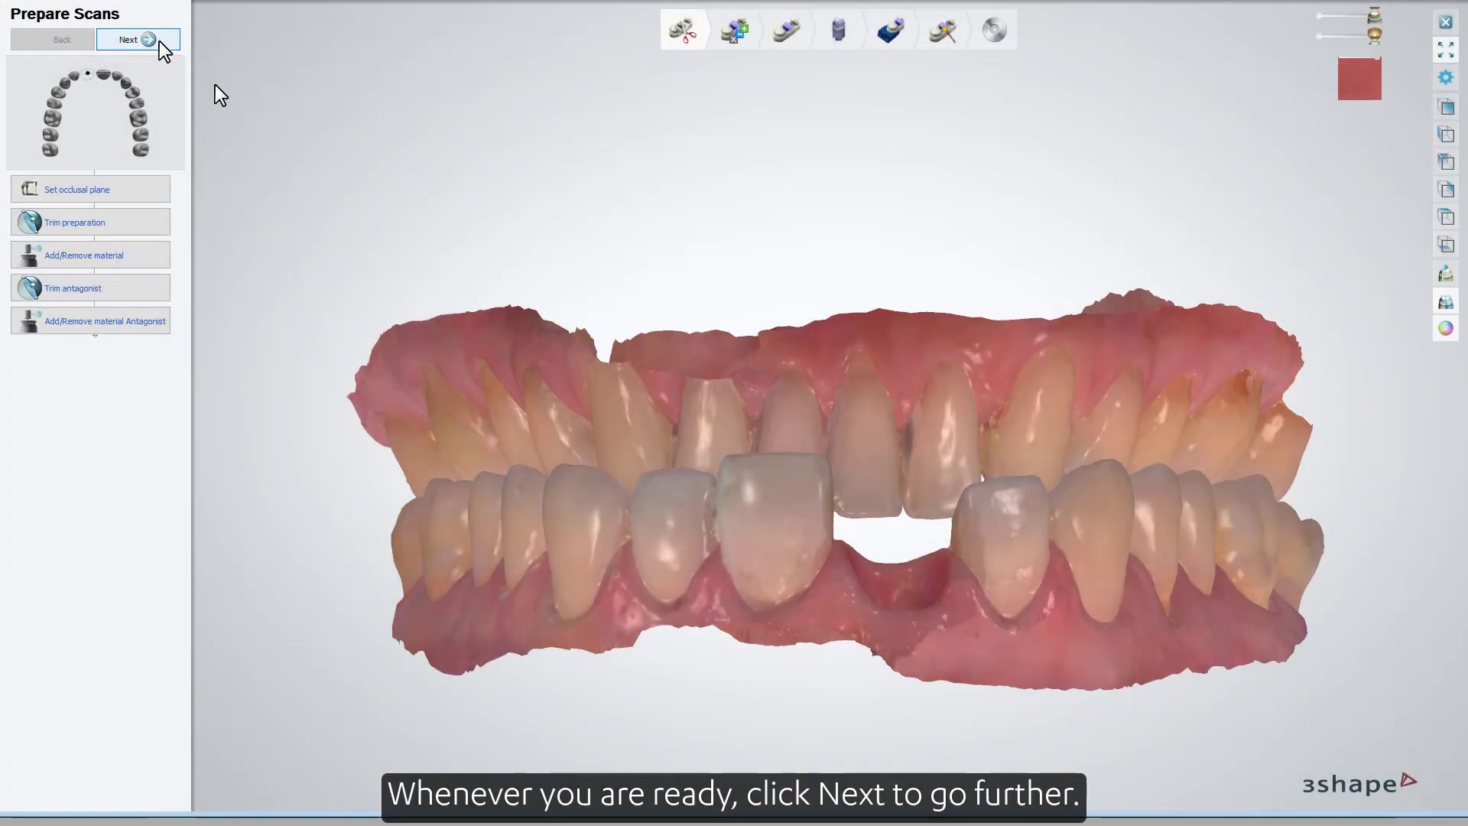
Step: Accept the prepared scans and continue to Combine with Design
click(155, 42)
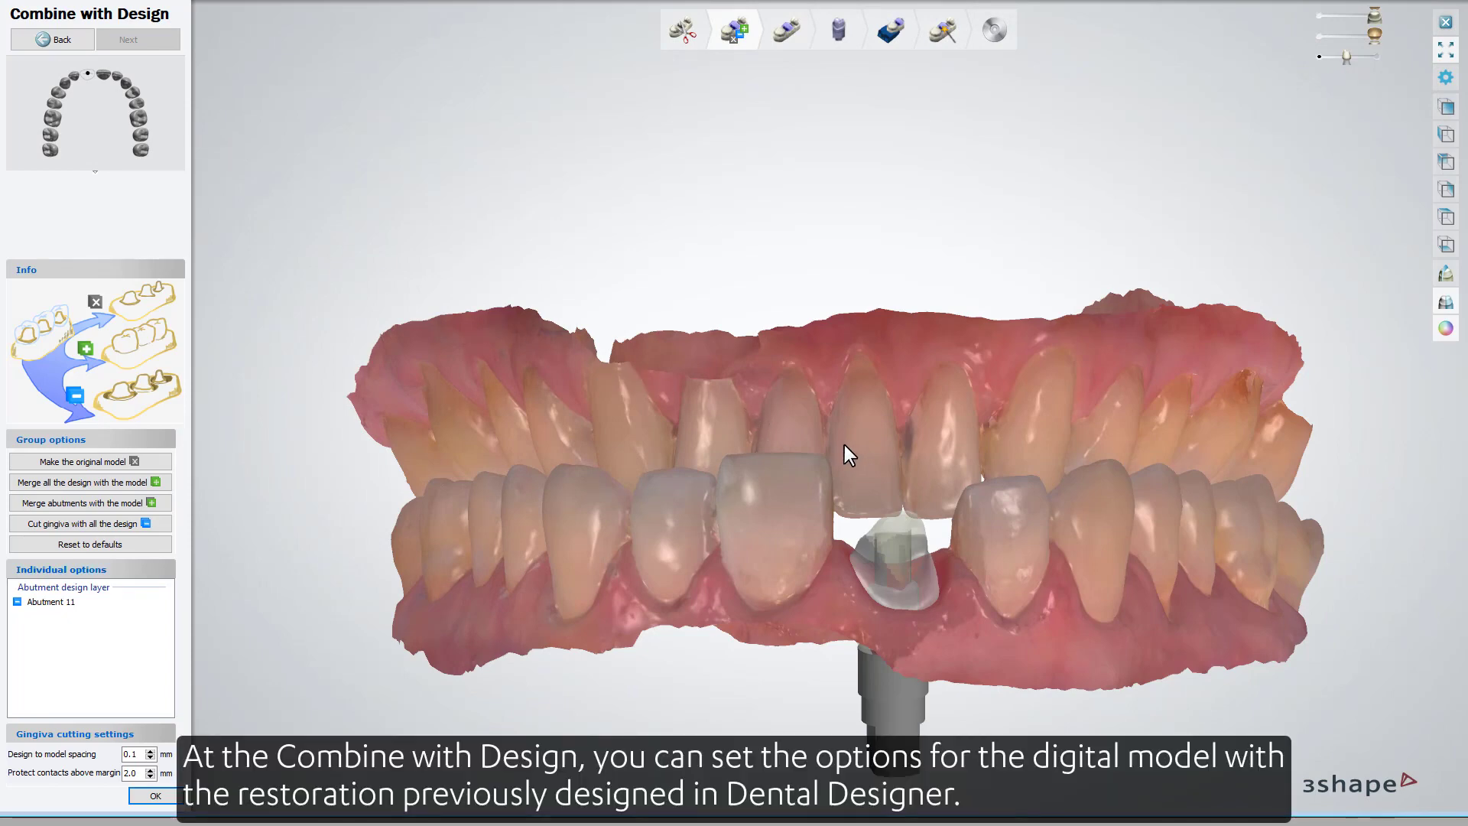
Step: After trying Merge abutments and original model, apply Cut gingiva with all the design
scroll(846, 445, up, 5)
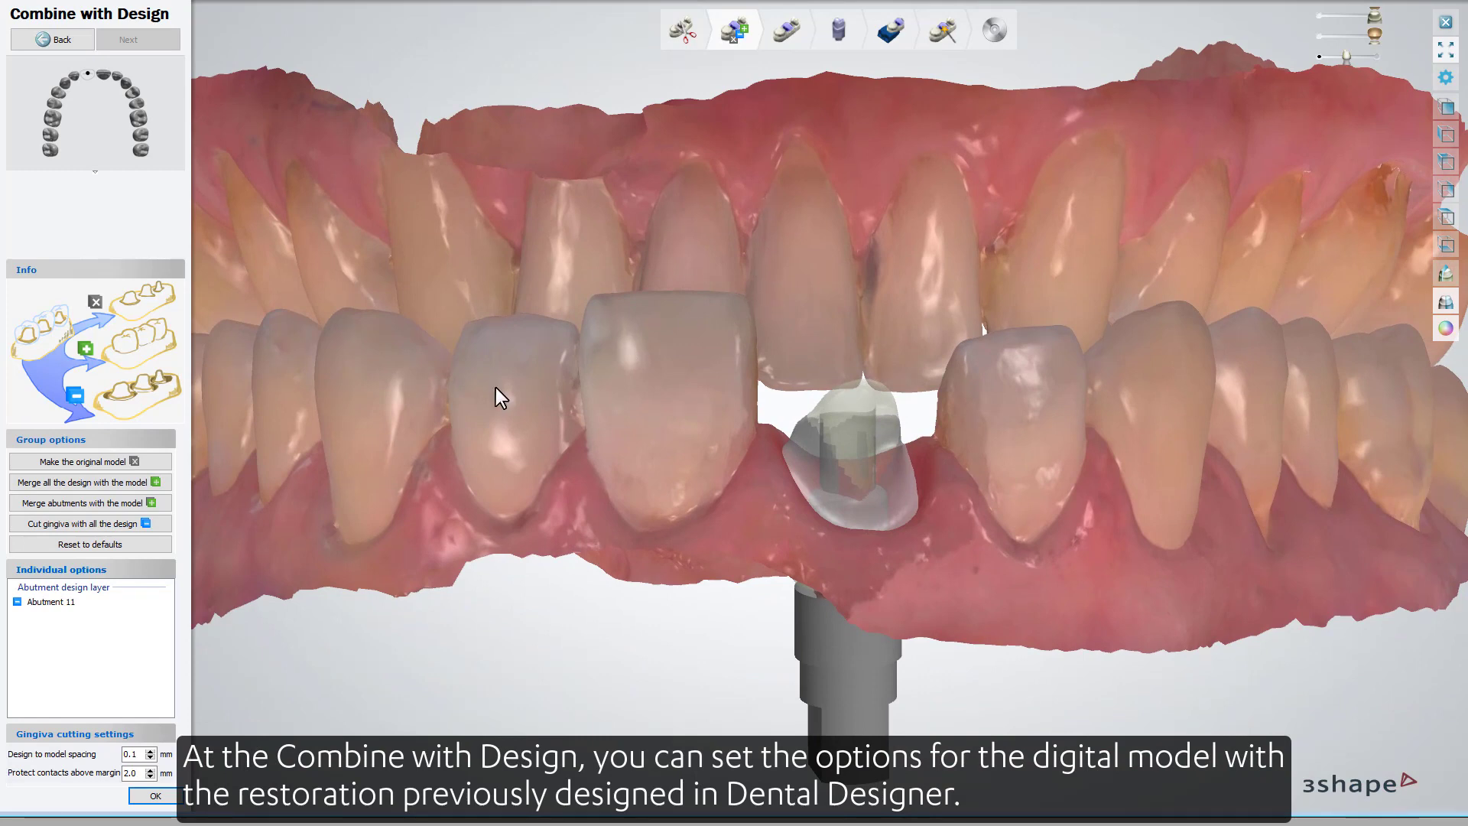
click(165, 501)
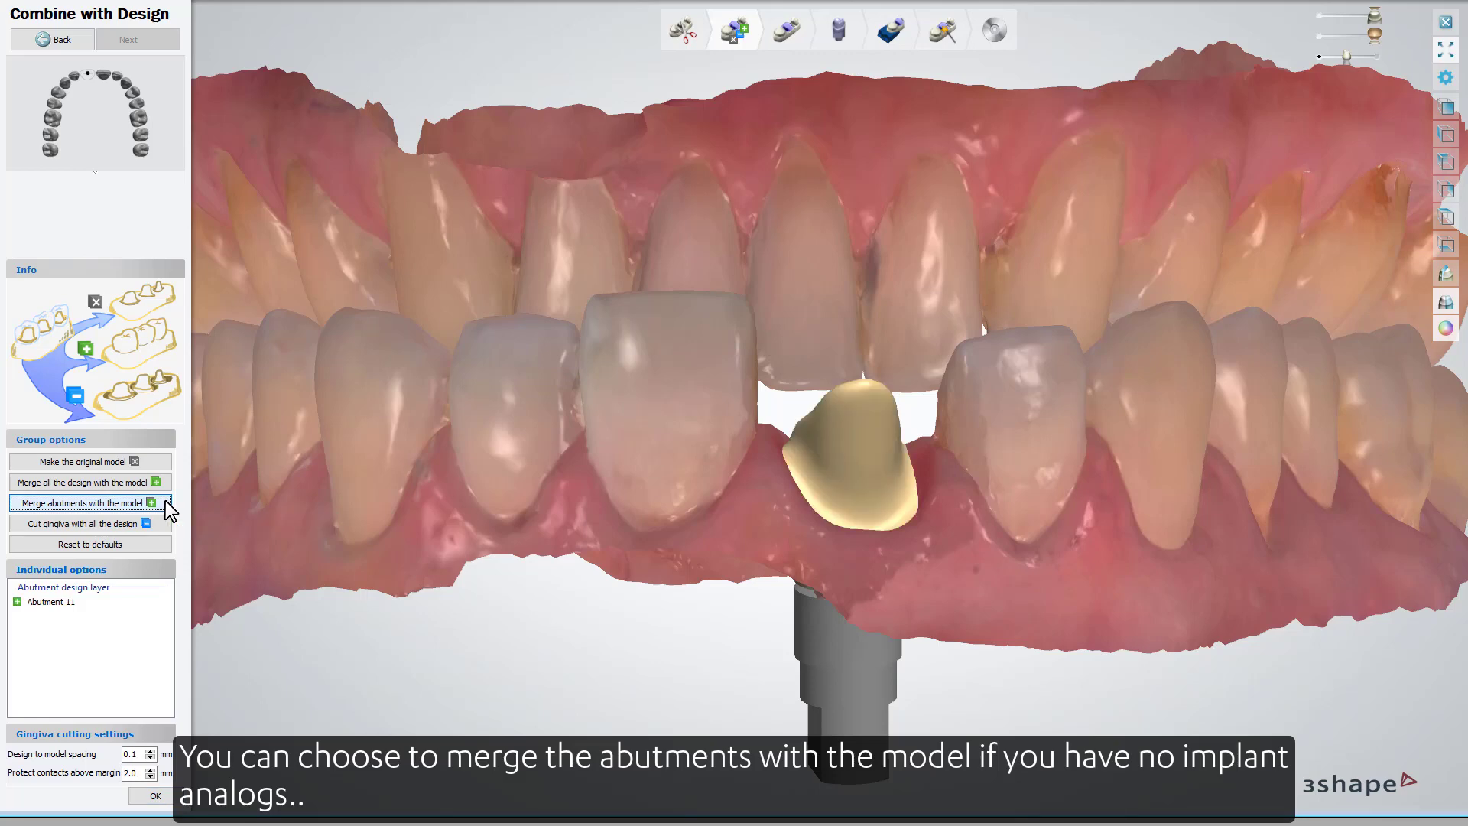
click(164, 525)
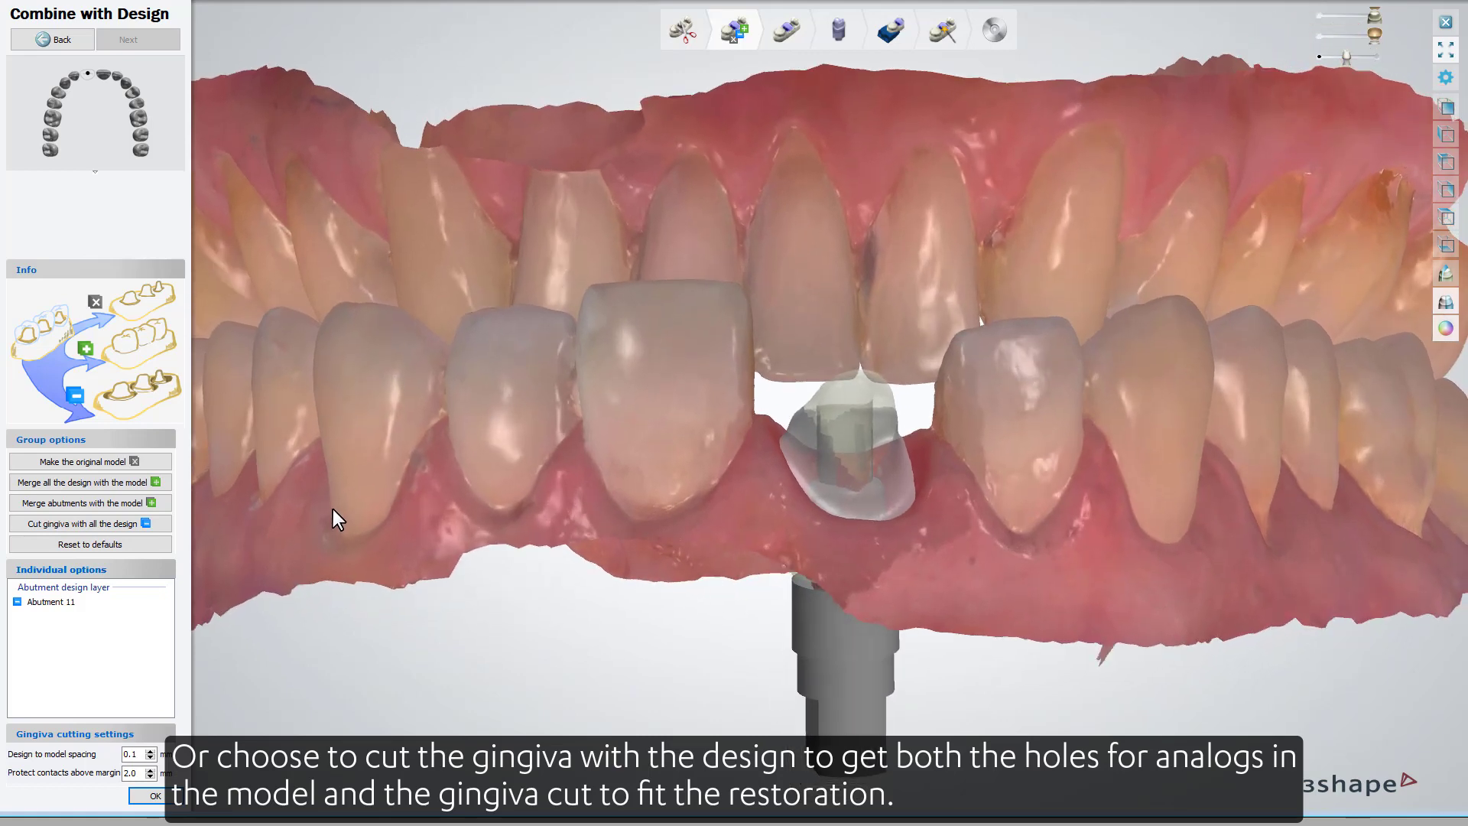
click(161, 459)
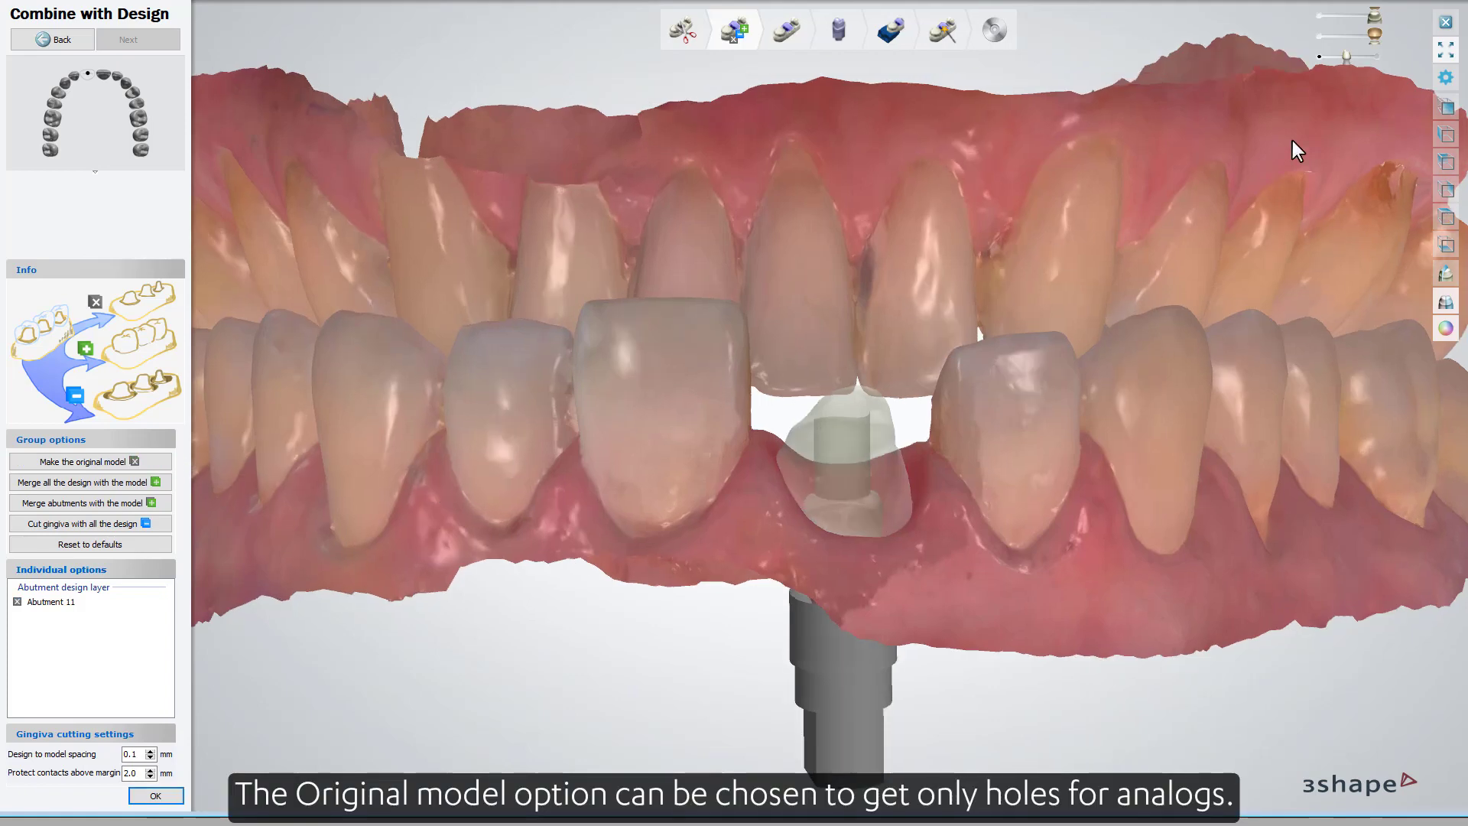
drag(1344, 57, 1355, 62)
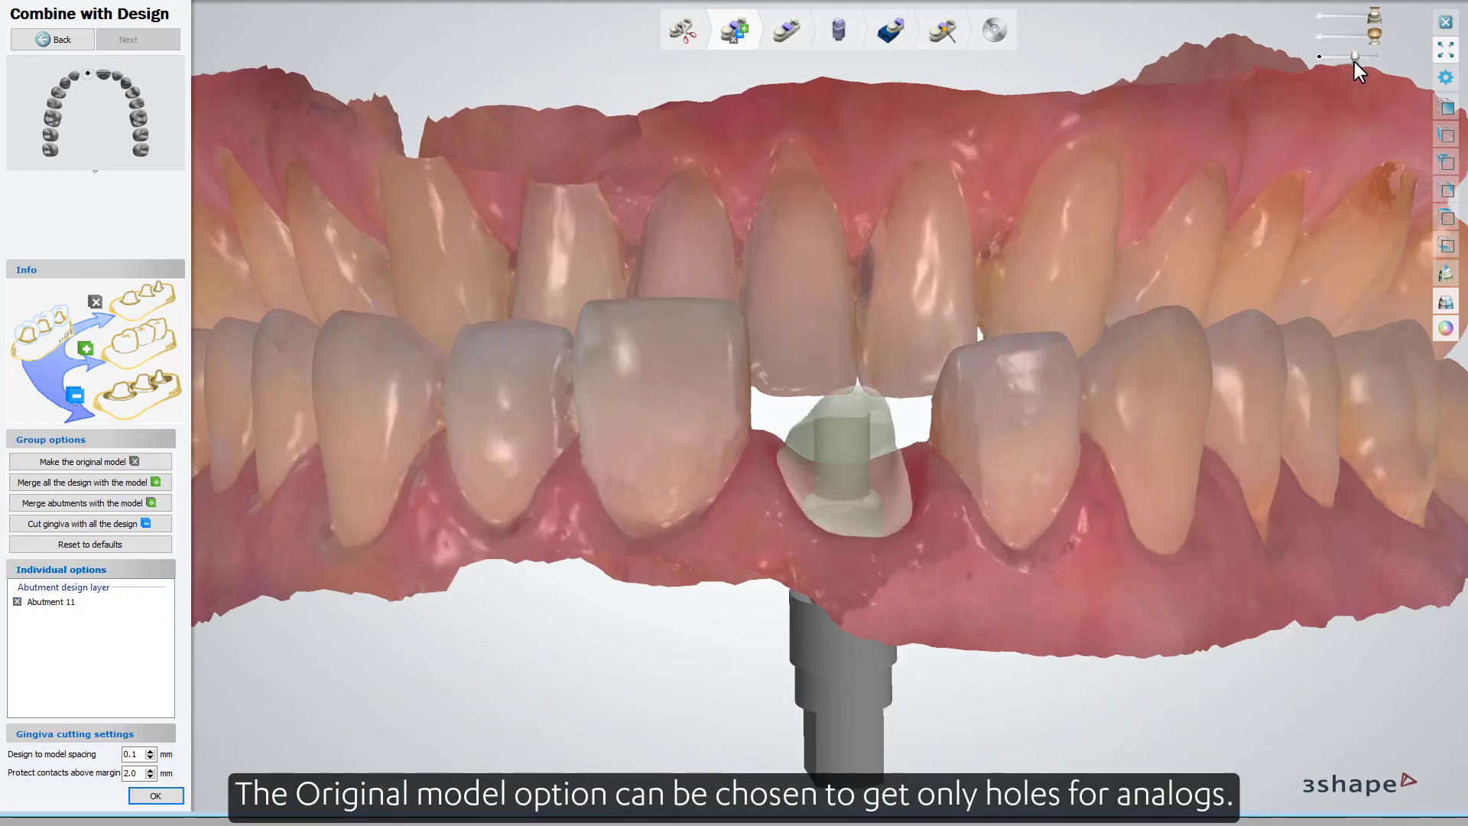
click(165, 523)
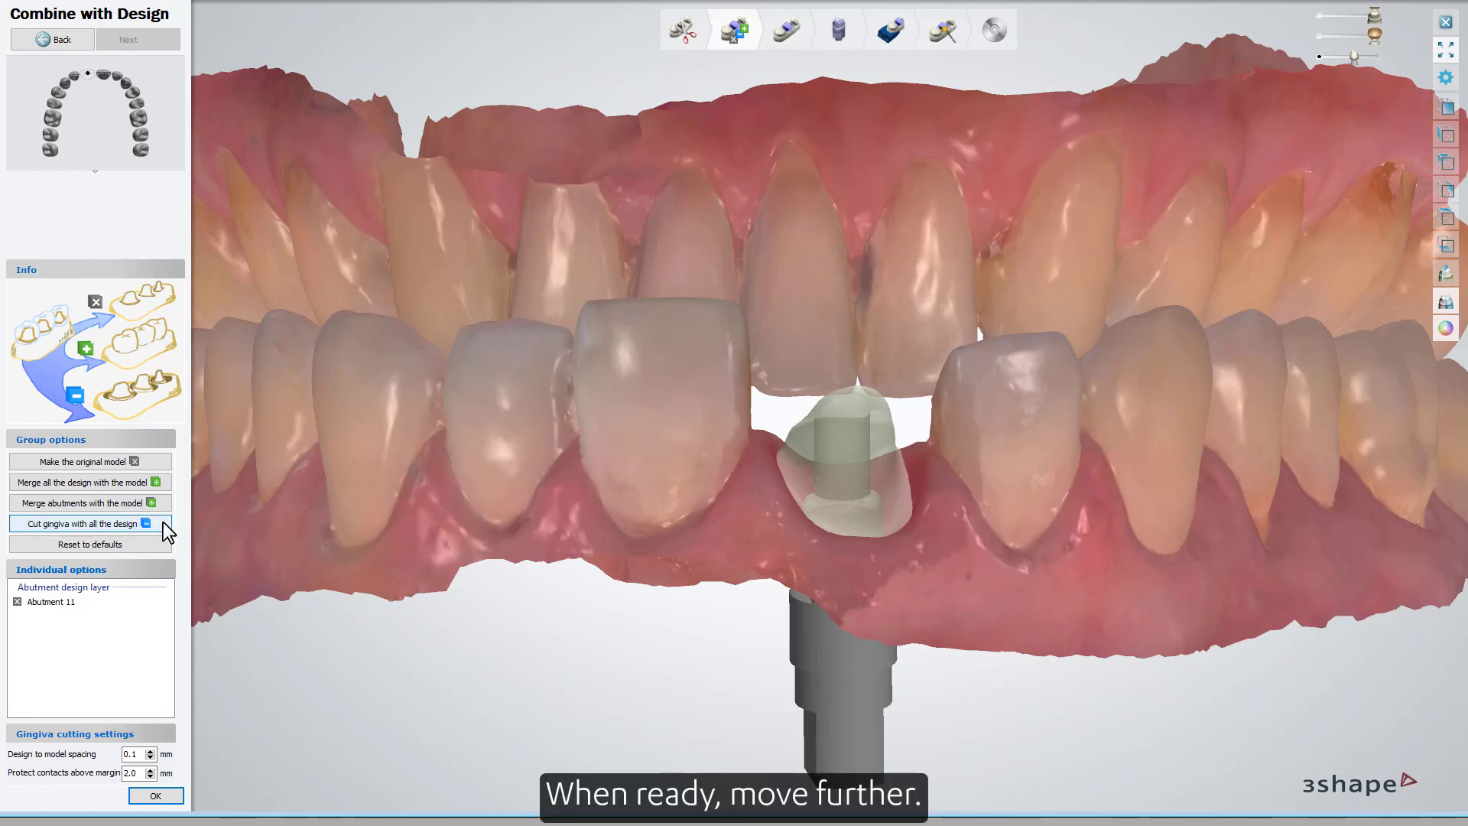
click(169, 799)
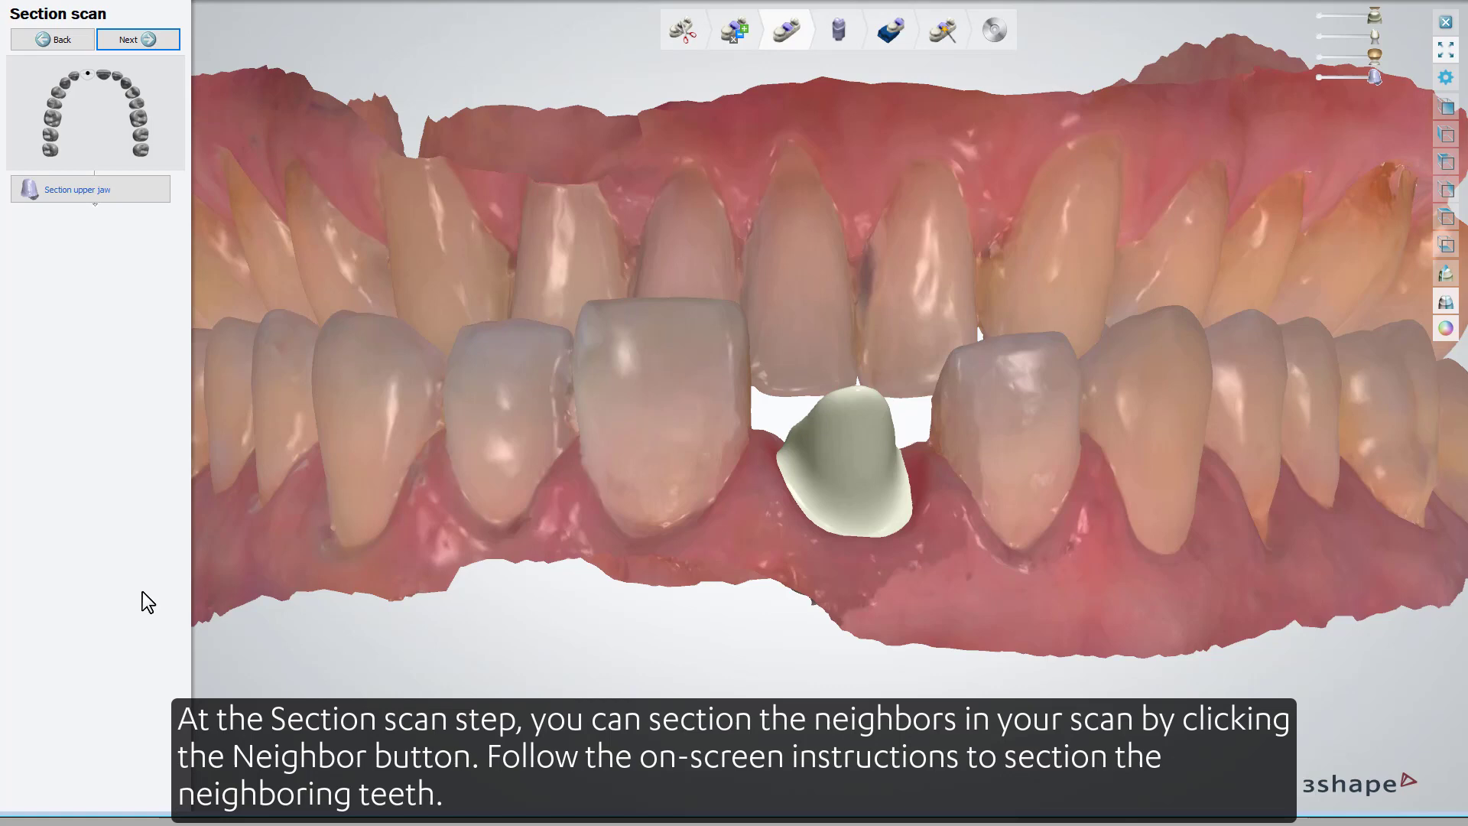
Step: Section the teeth beside the implant as neighbors and advance to Generate dies
click(145, 194)
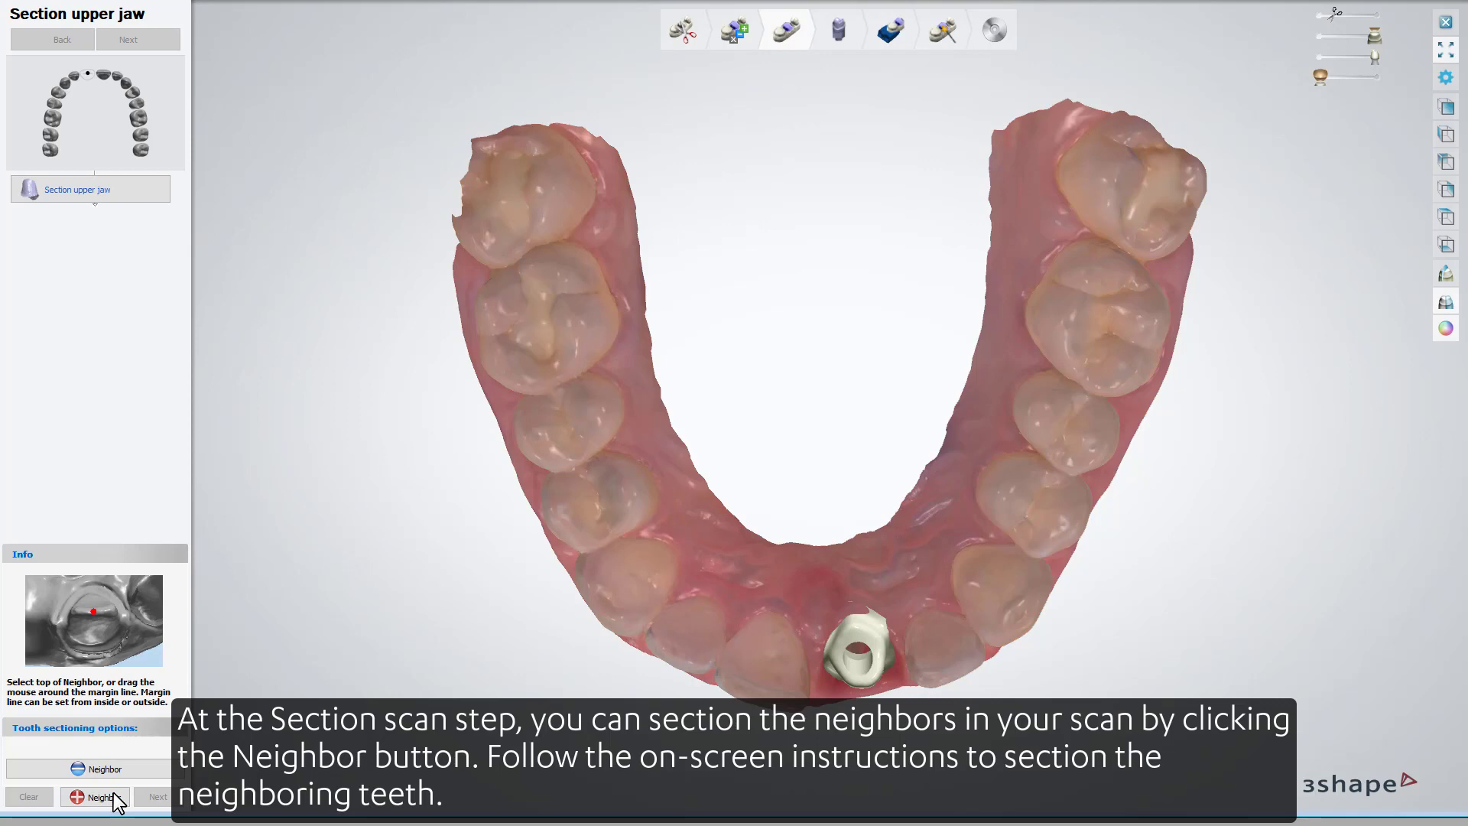
right_drag(714, 745, 725, 705)
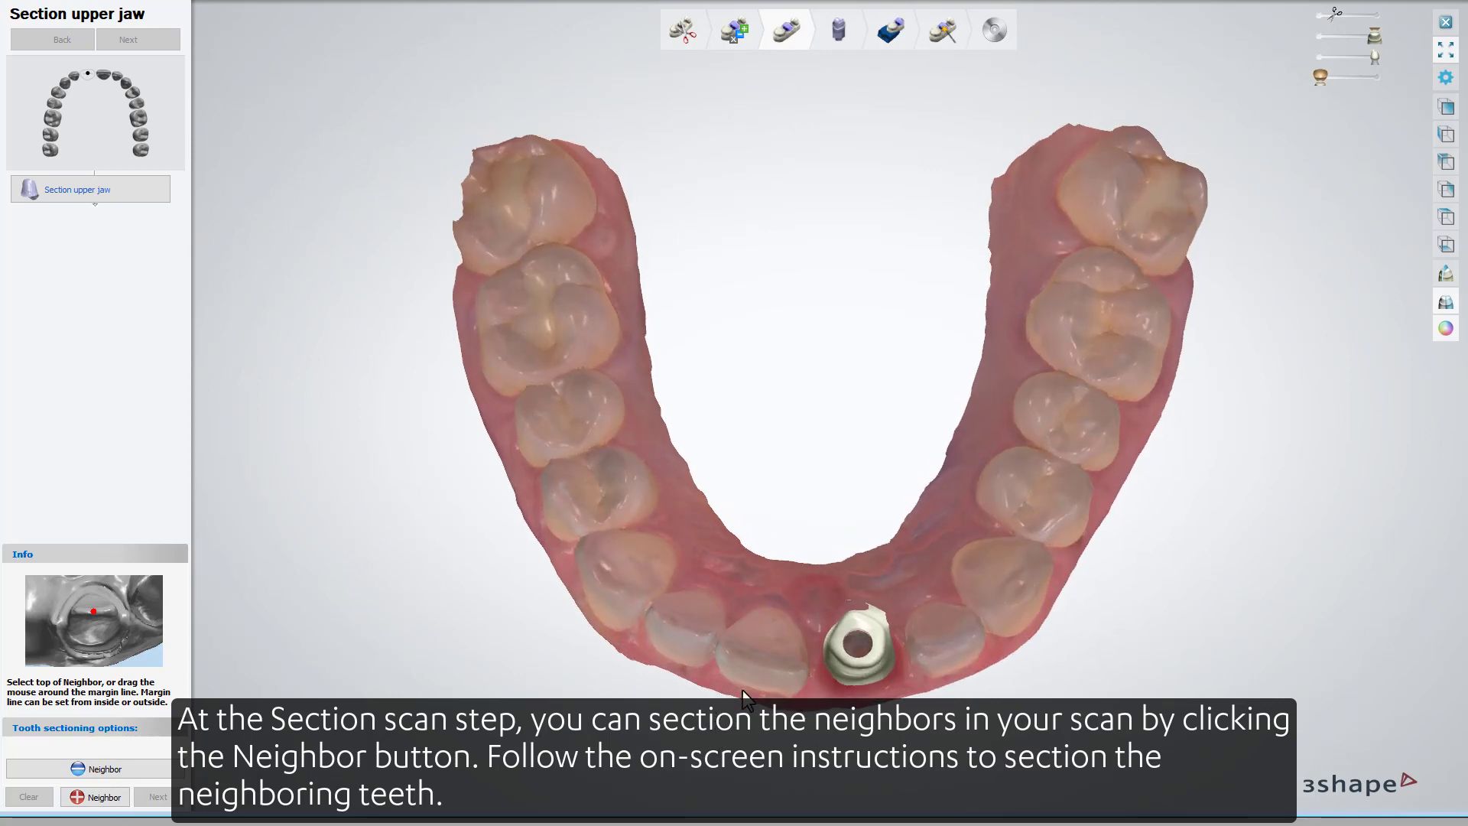
click(762, 658)
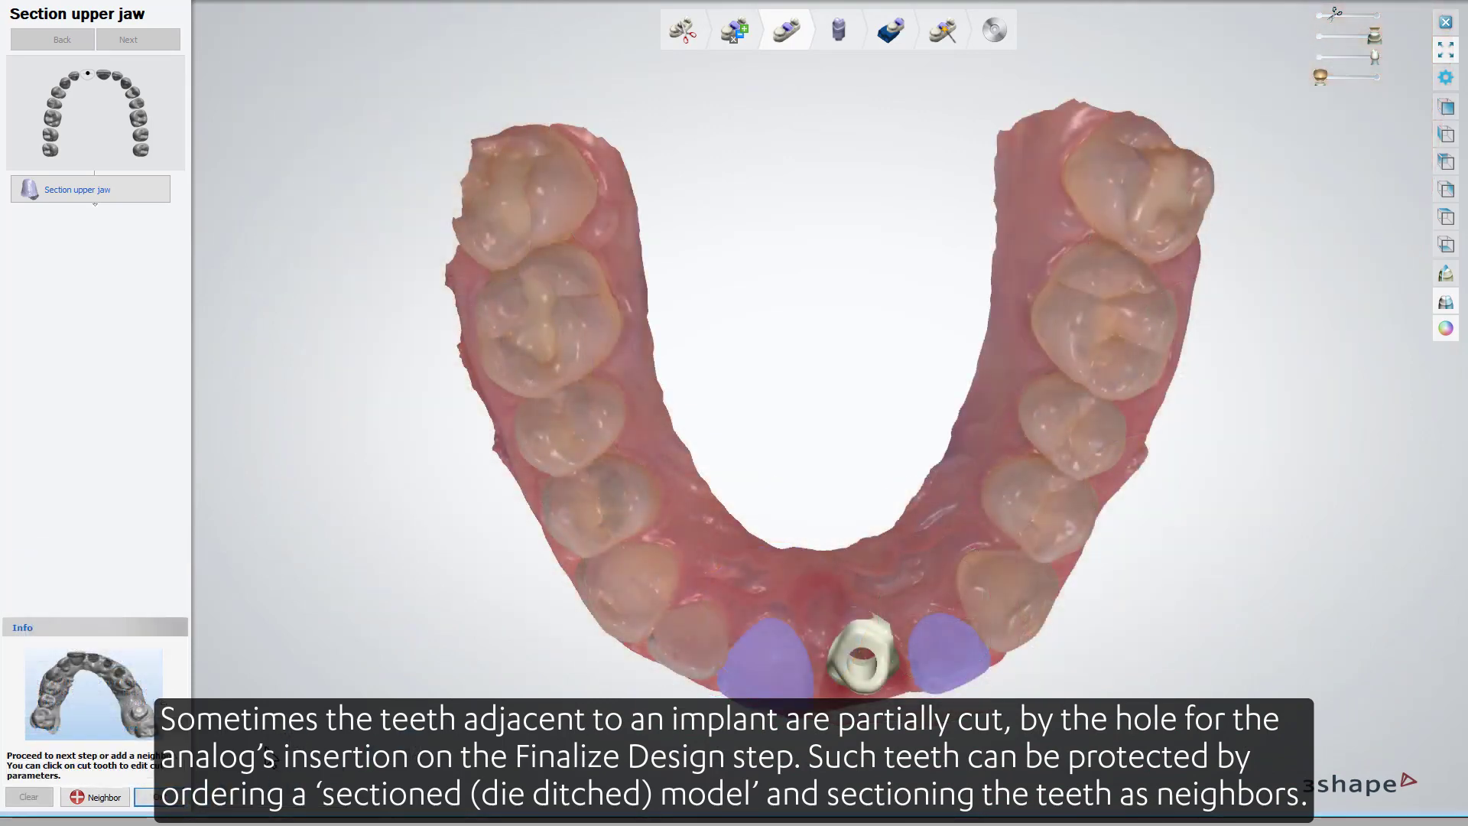
click(160, 796)
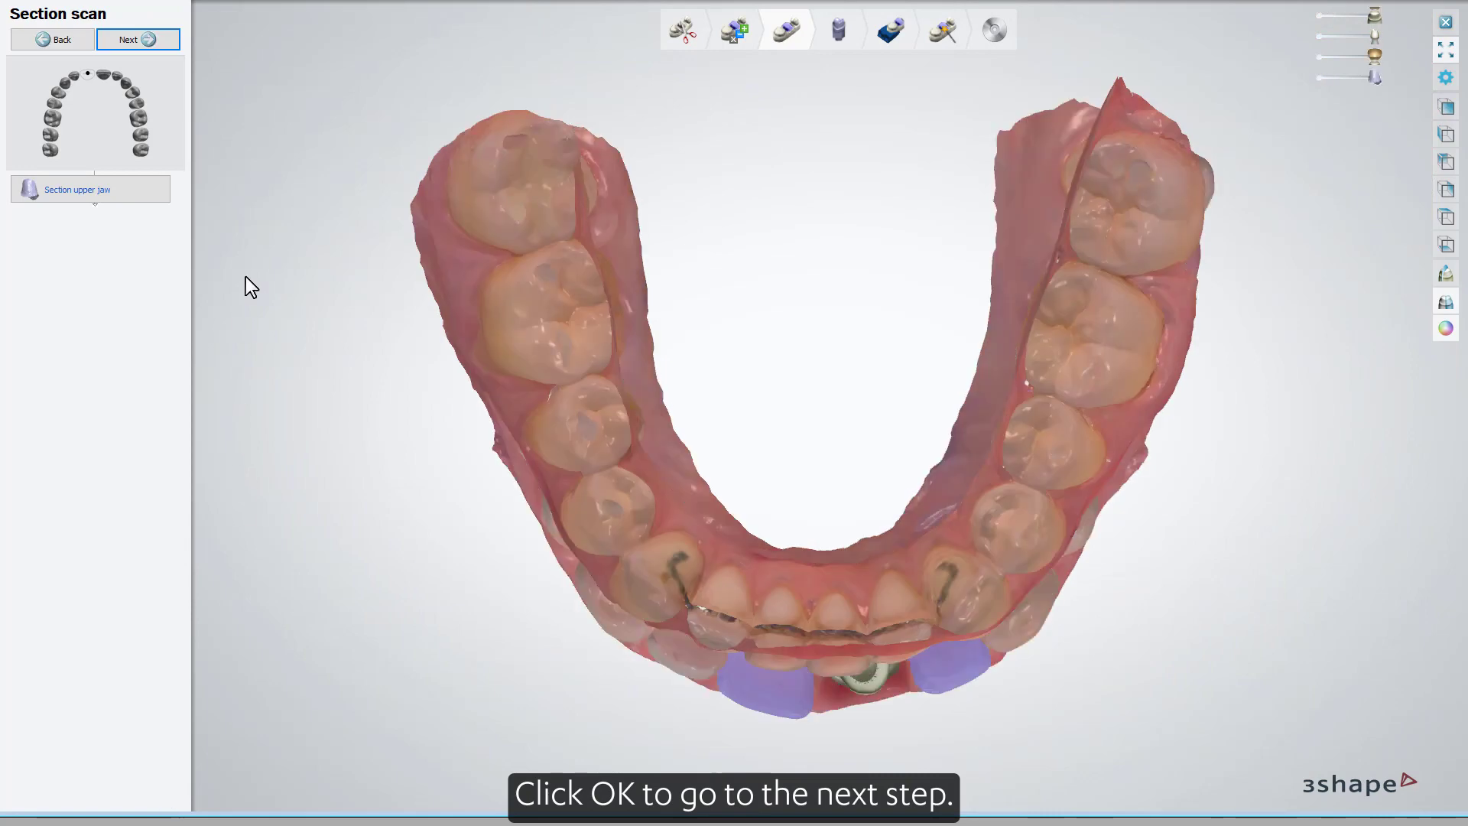
click(173, 47)
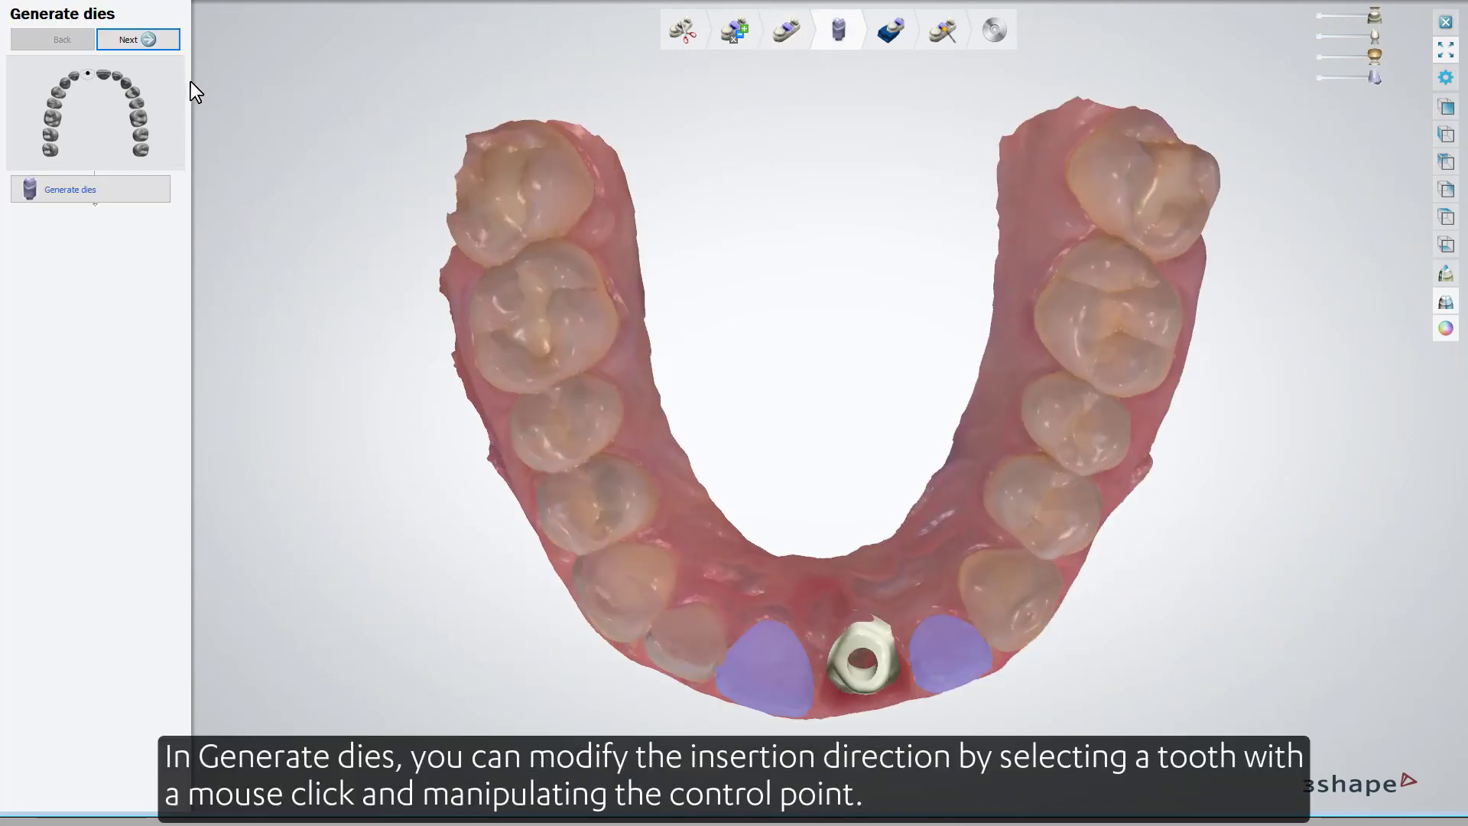
Step: Tilt and apply a neighbor die's insertion direction, accept the dies, and go to Articulator Interface
click(162, 188)
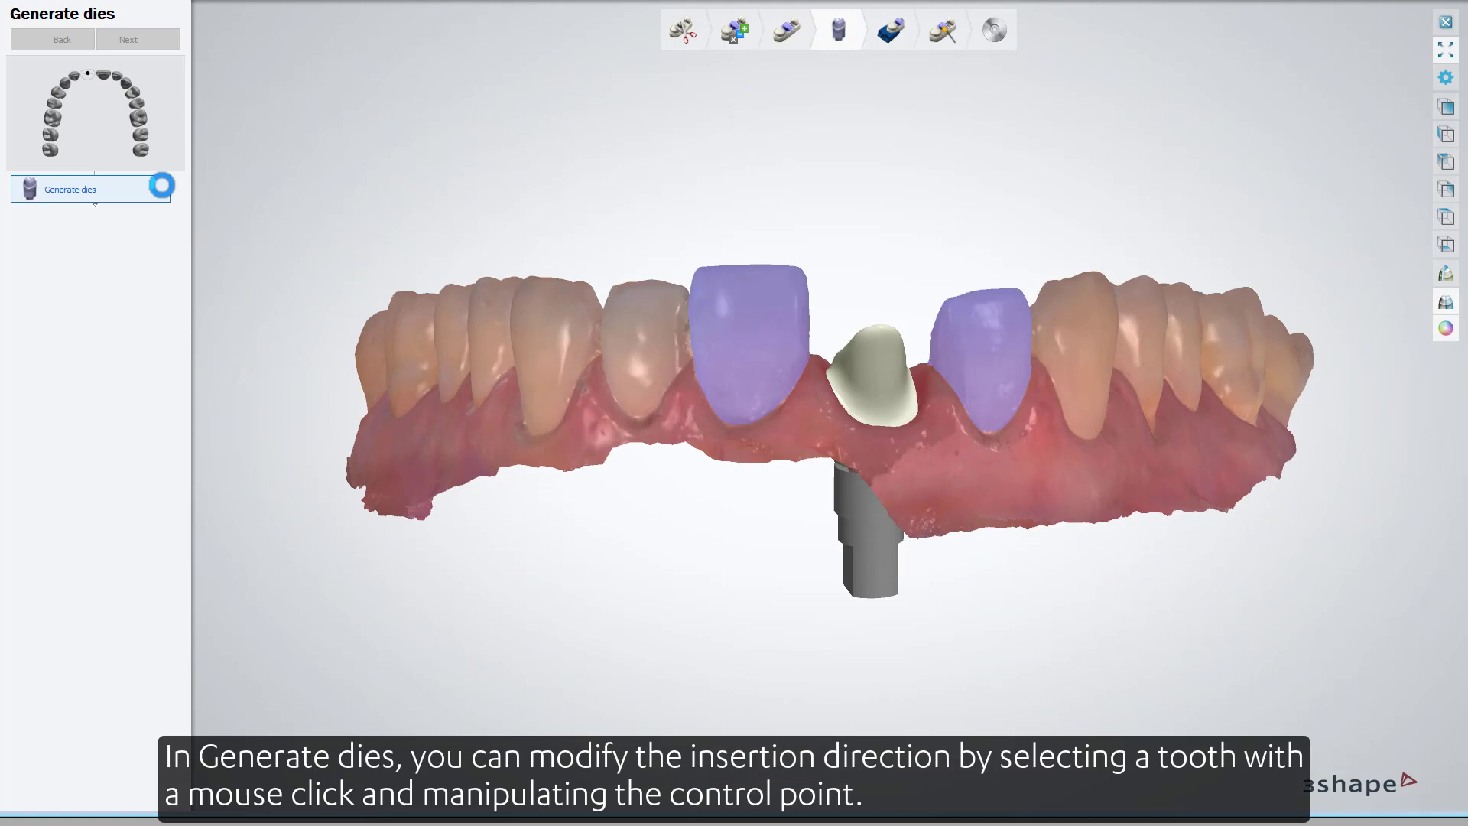
right_drag(837, 321, 983, 384)
click(1025, 348)
drag(1032, 319, 1030, 388)
drag(1000, 469, 1002, 475)
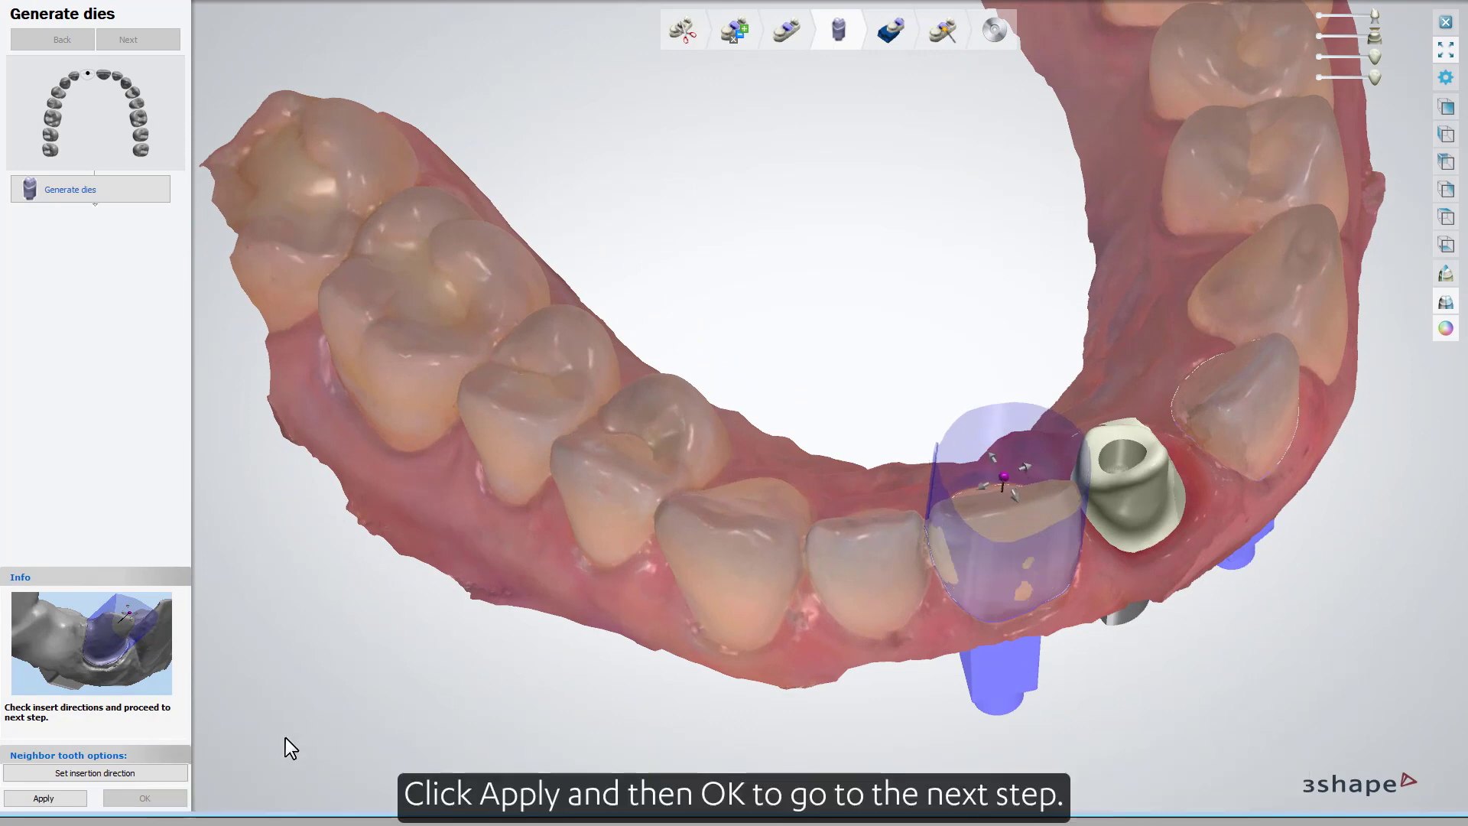
click(74, 797)
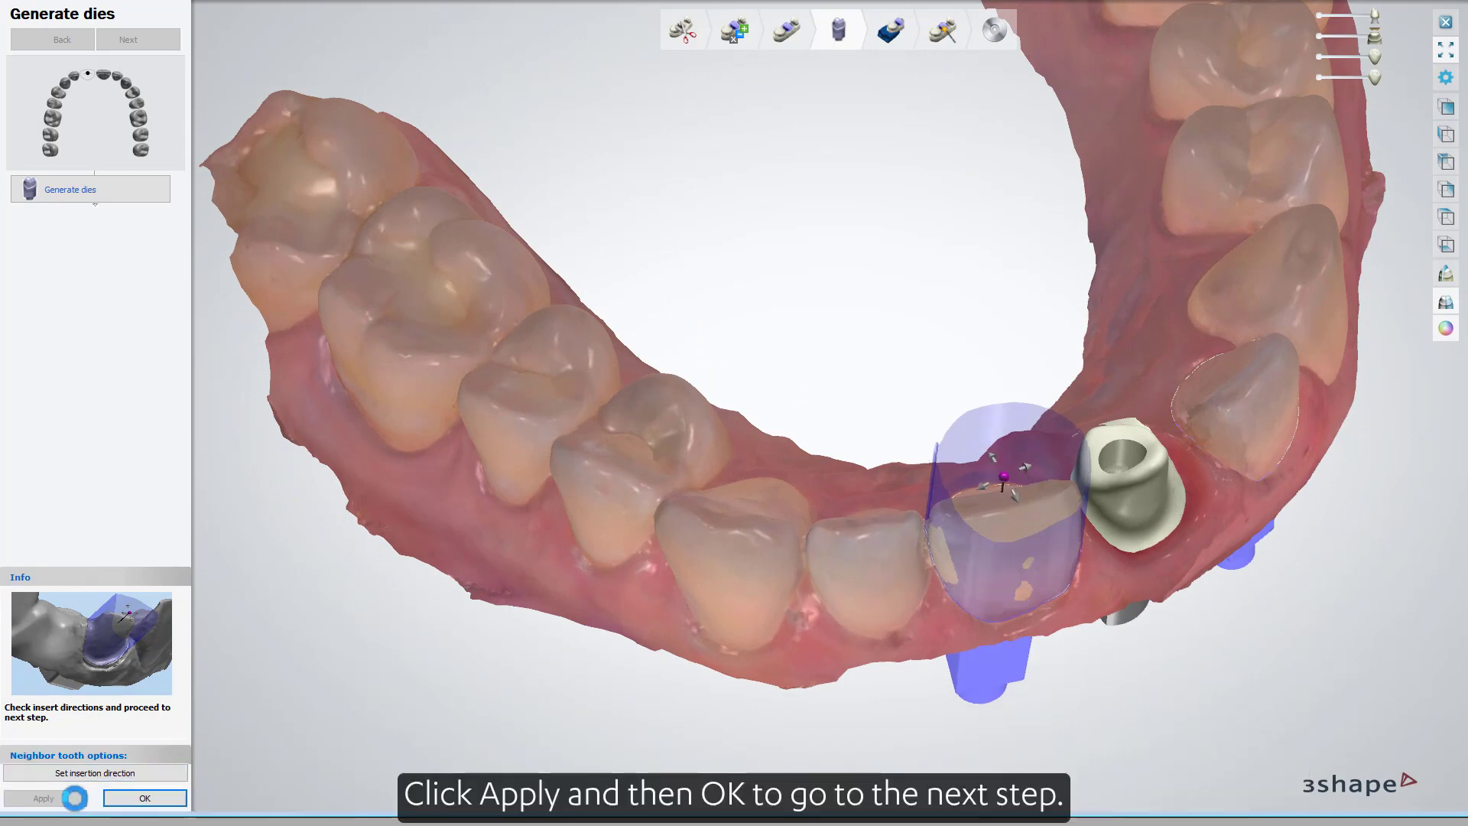
click(117, 802)
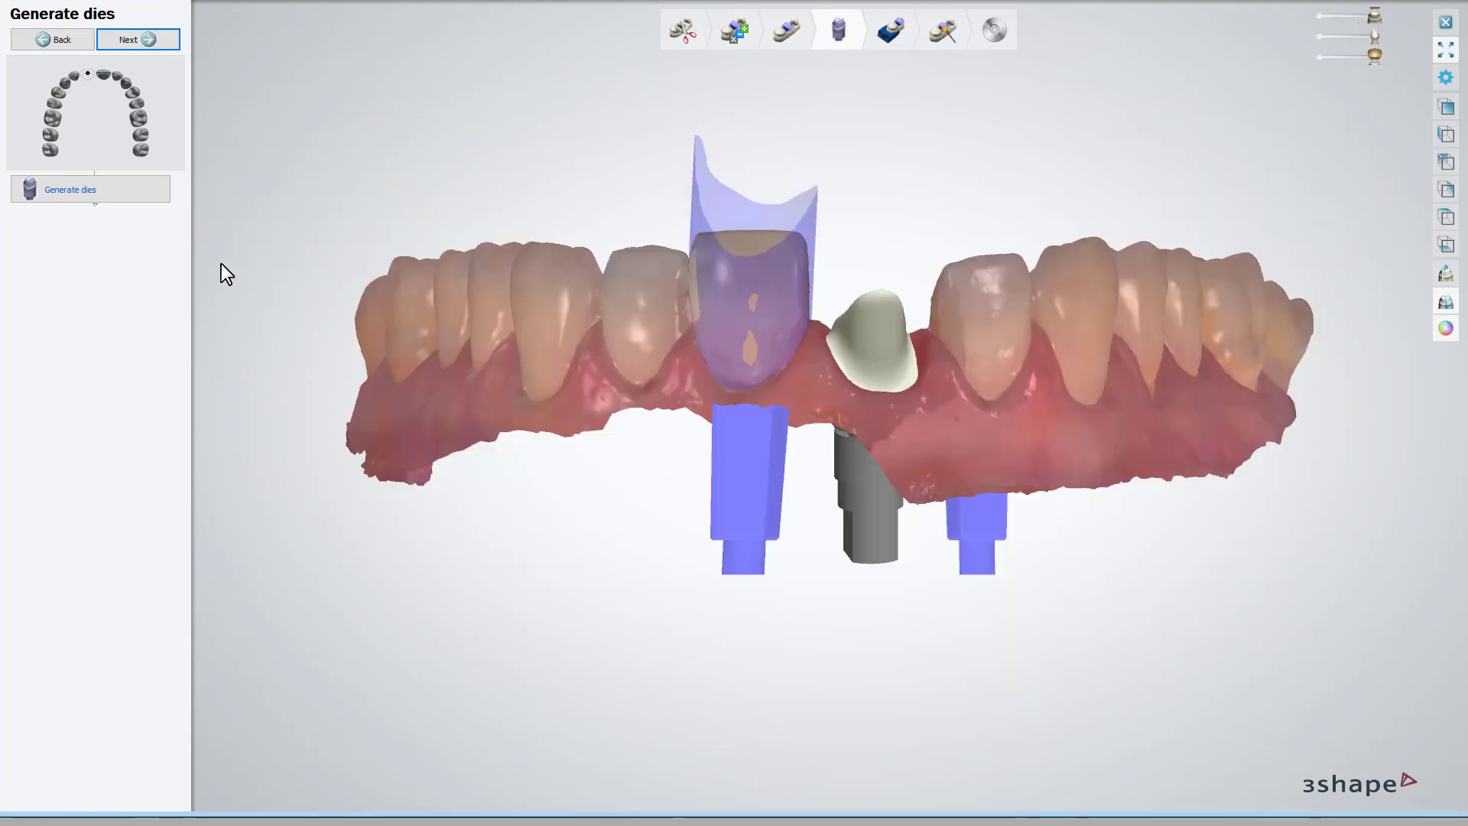
click(164, 42)
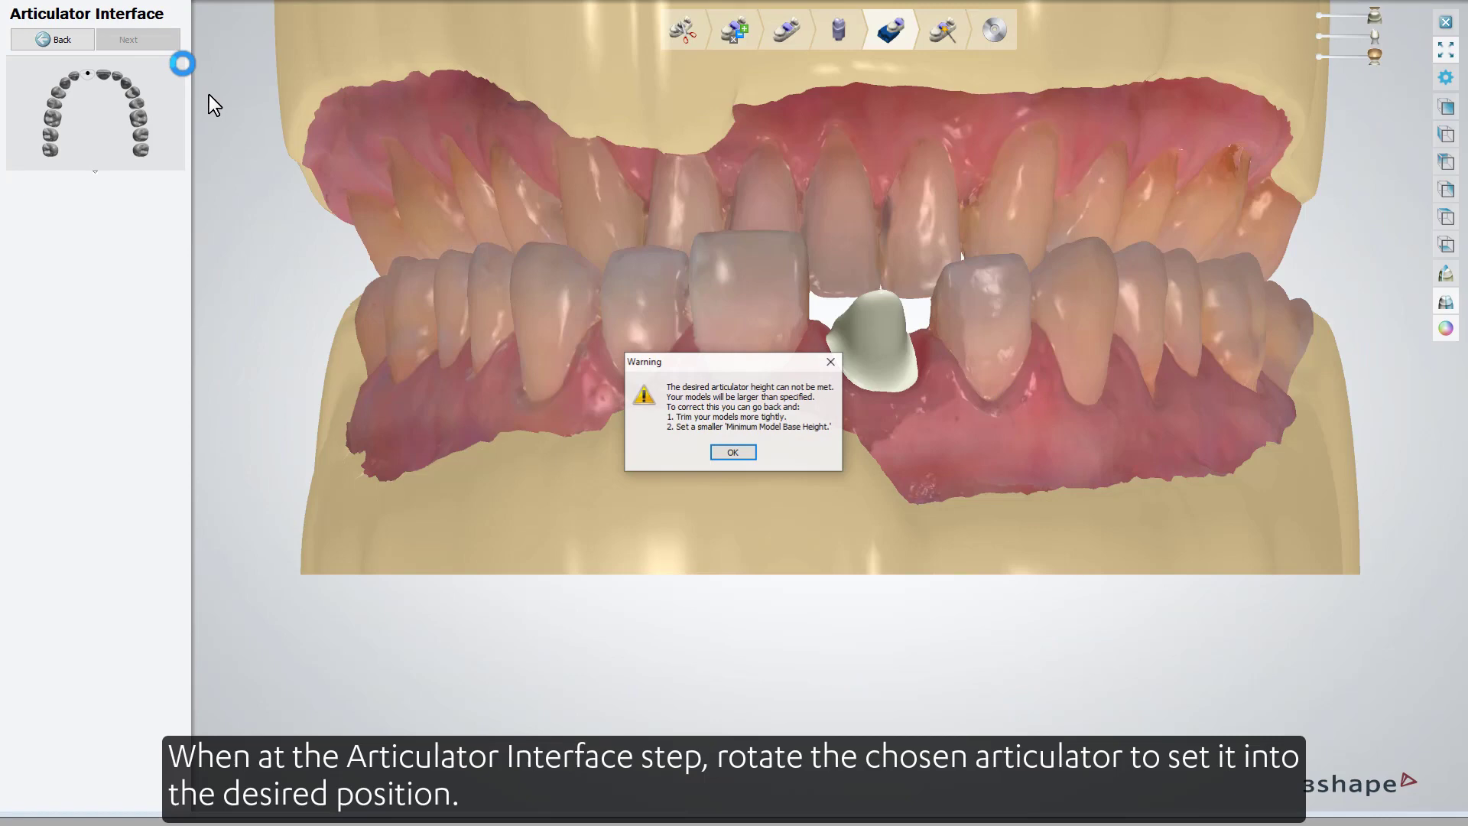
Step: Dismiss the height warning and set the base ID text to '3Shape Implant model'
click(725, 453)
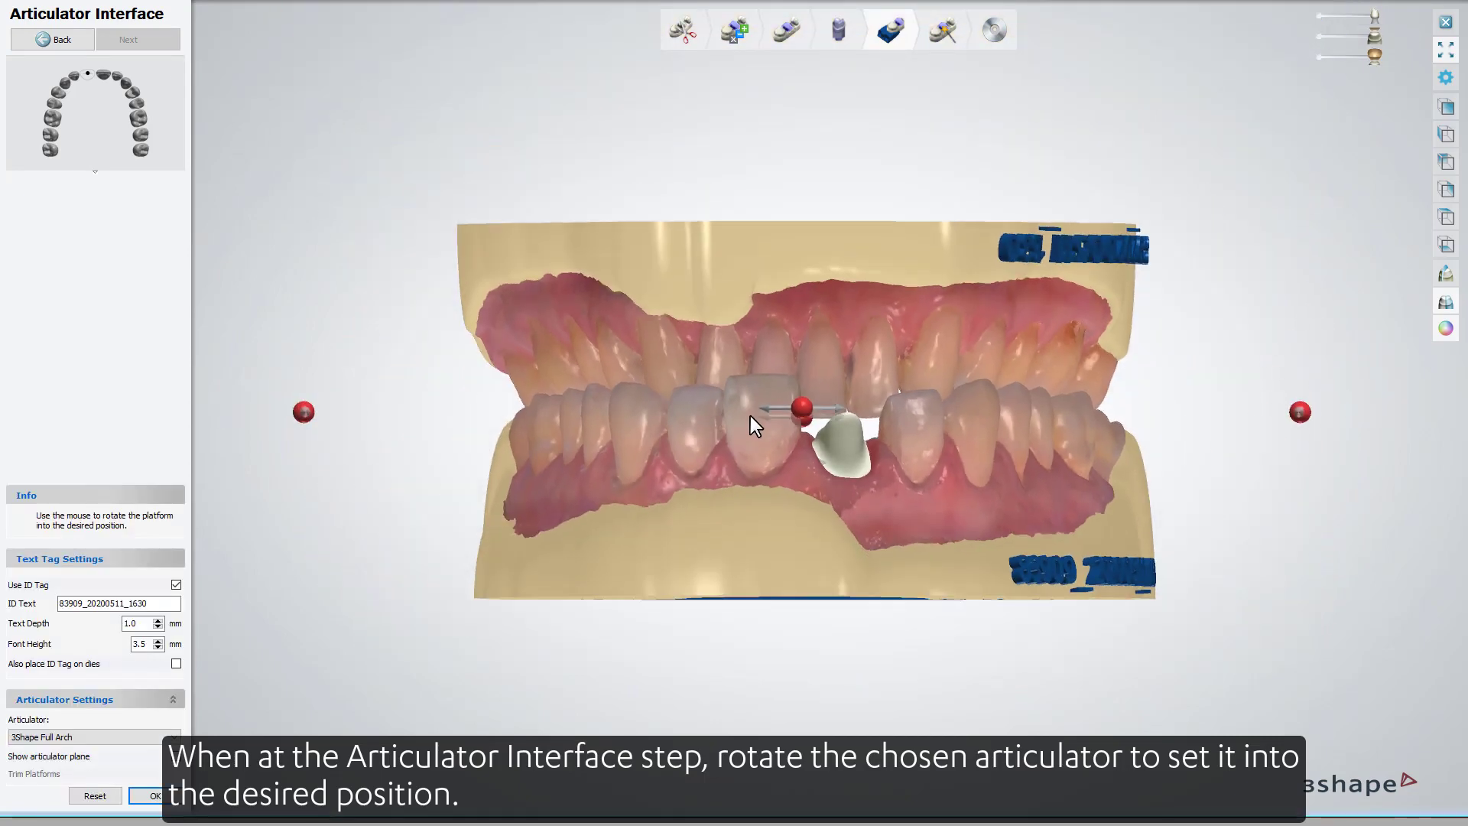
right_drag(750, 416, 737, 306)
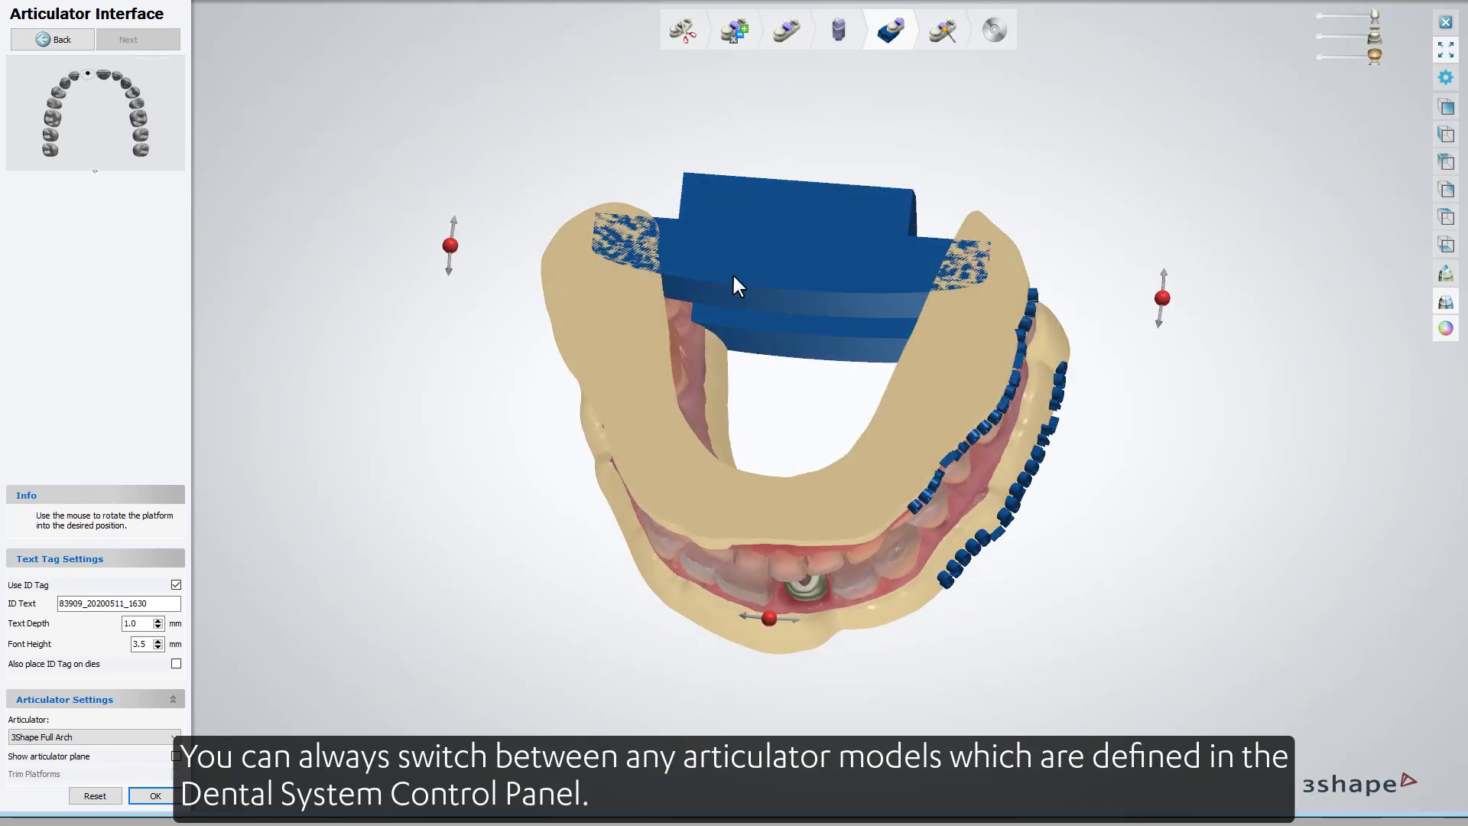
right_drag(698, 389, 1047, 324)
drag(1156, 291, 1152, 292)
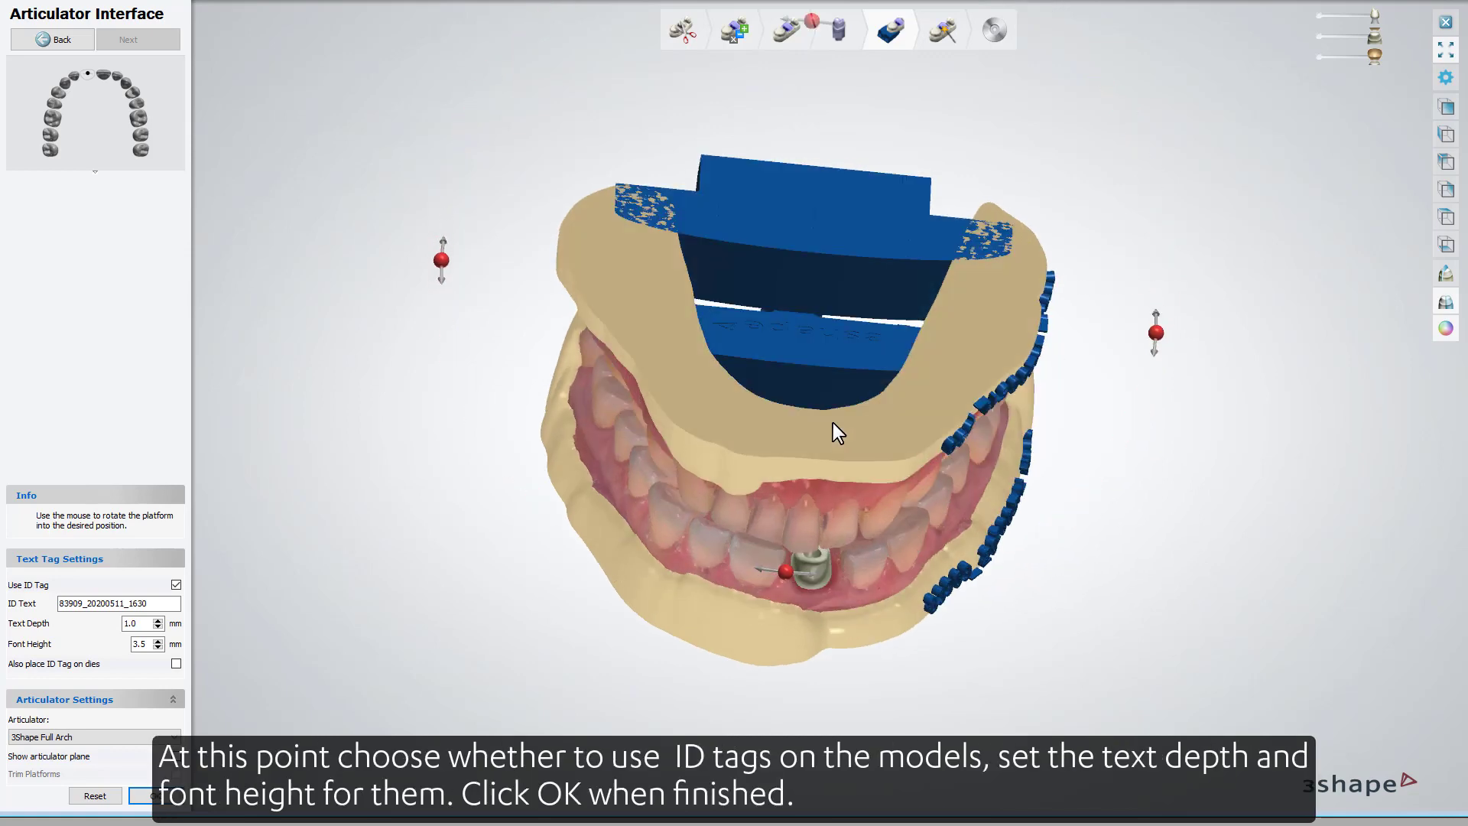
click(161, 603)
text(3S)
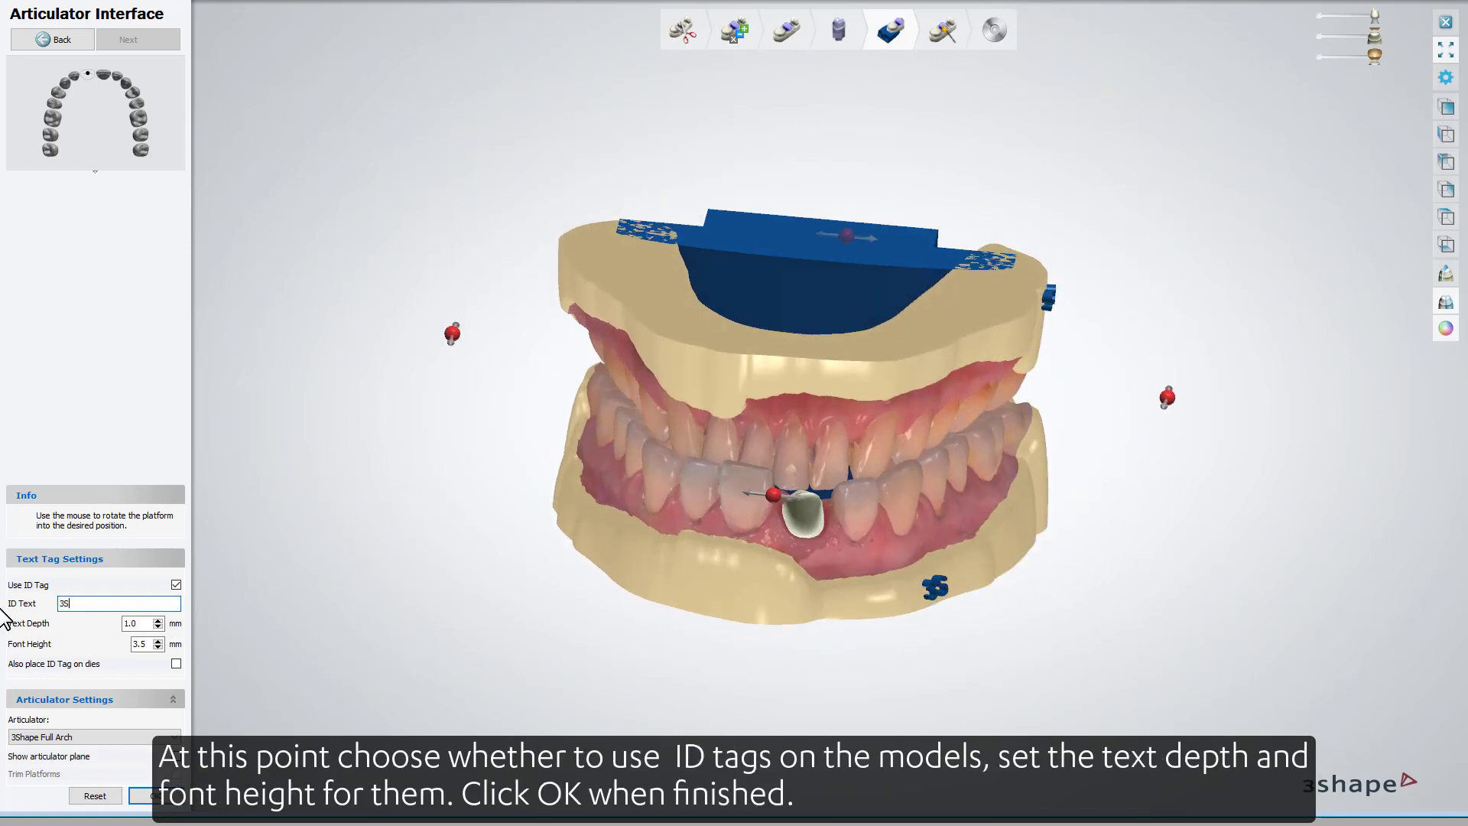
text(hape Implant model)
right_drag(657, 536, 560, 526)
Step: Set ID tag text depth to 0.8 mm and font height to 3.0 mm, then confirm
click(158, 627)
click(157, 627)
click(158, 647)
click(158, 648)
click(157, 648)
click(158, 648)
click(157, 647)
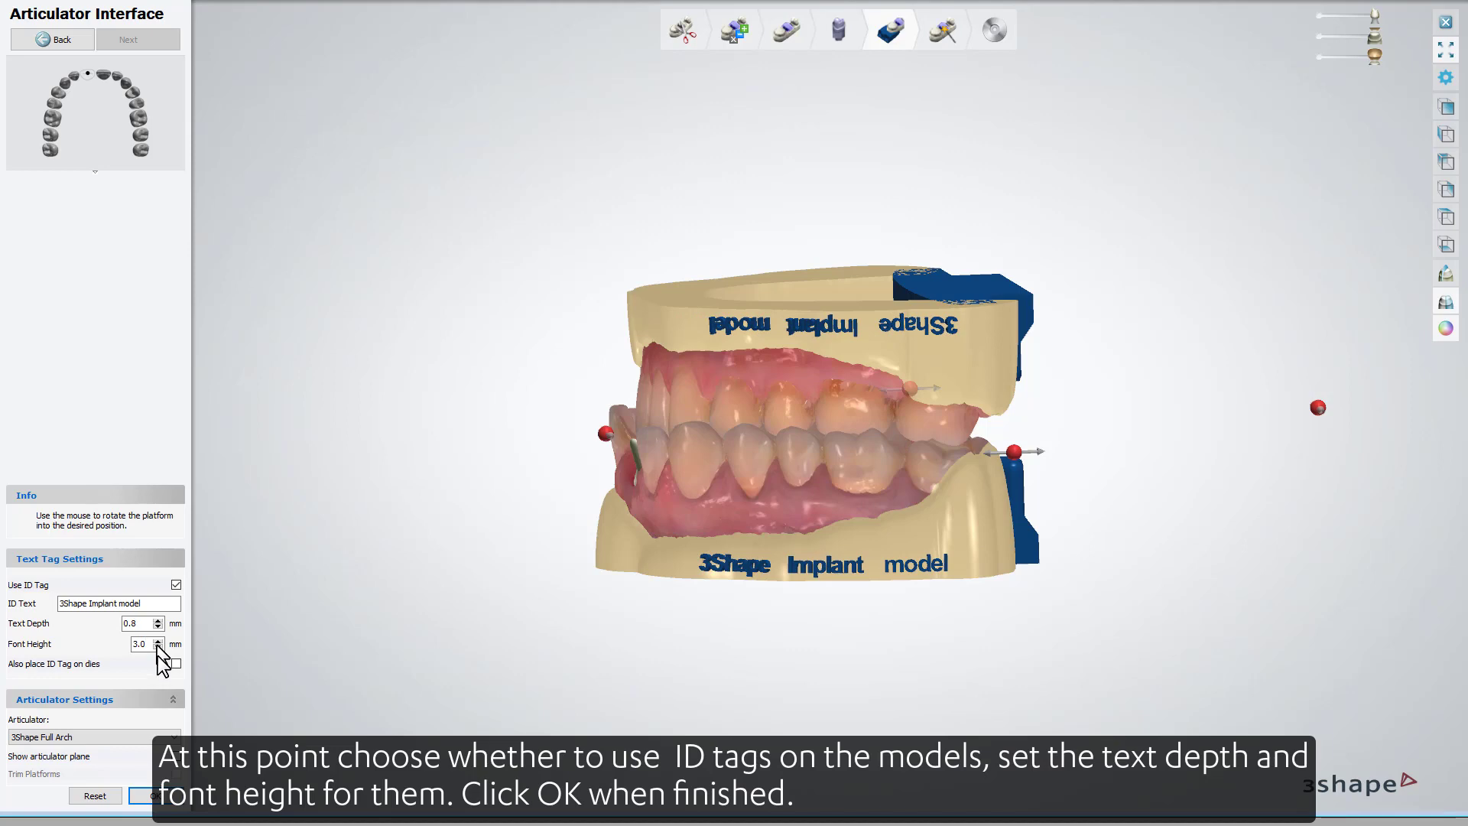
click(145, 796)
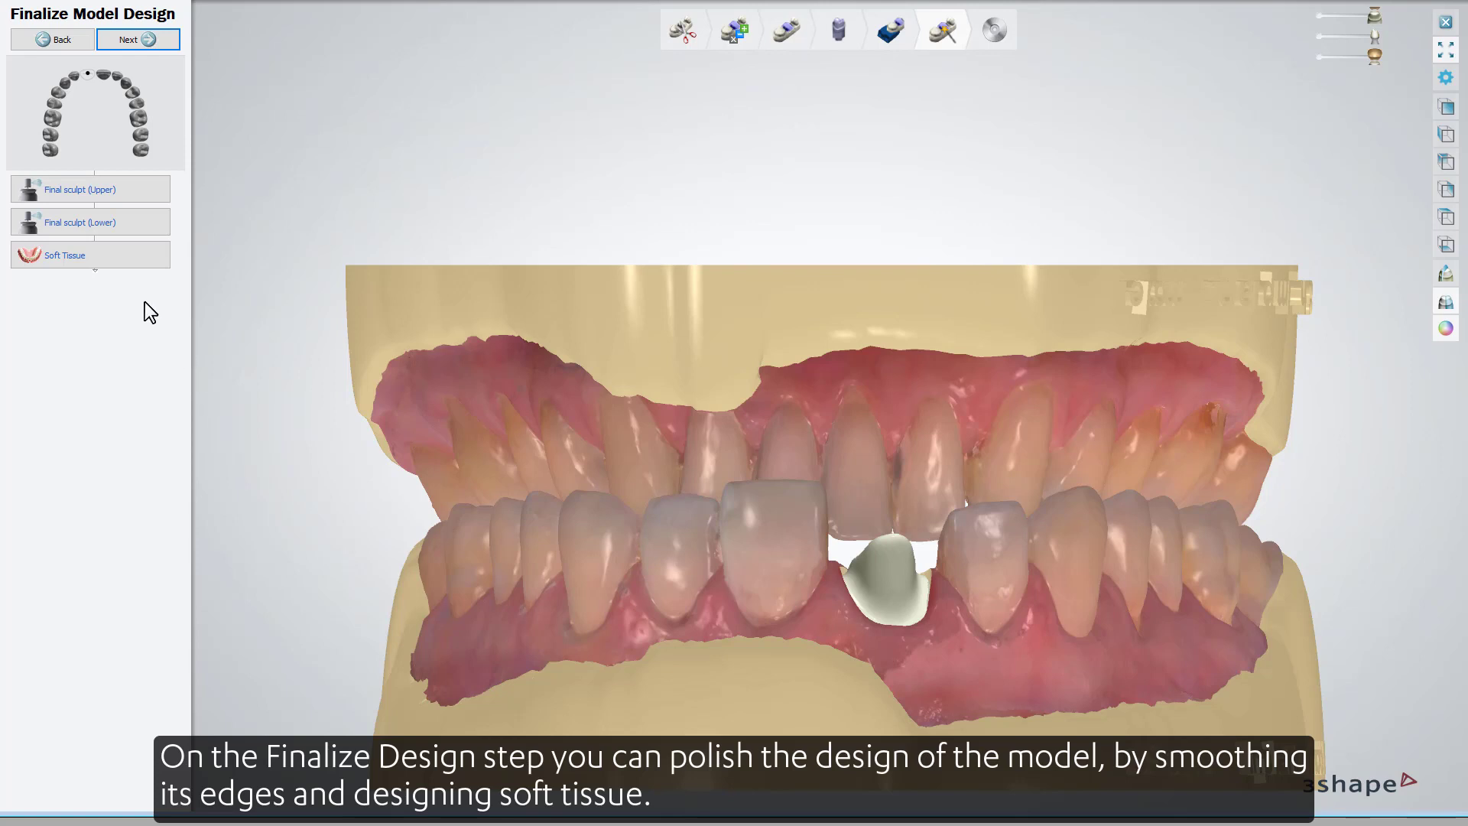
Step: Place a soft tissue cutout around the implant analog and raise its cut planes' horizontal axis
click(130, 254)
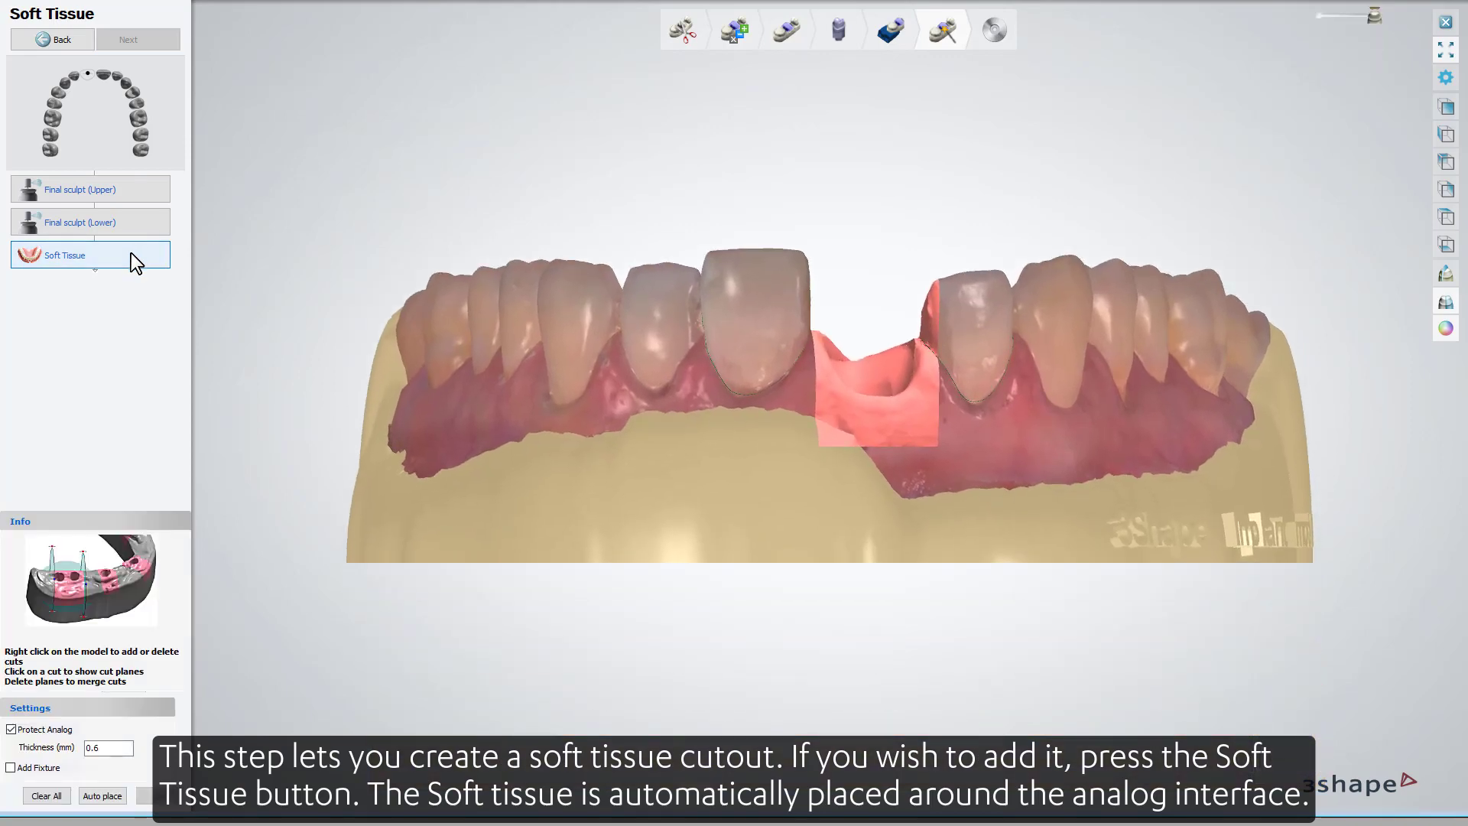
click(817, 388)
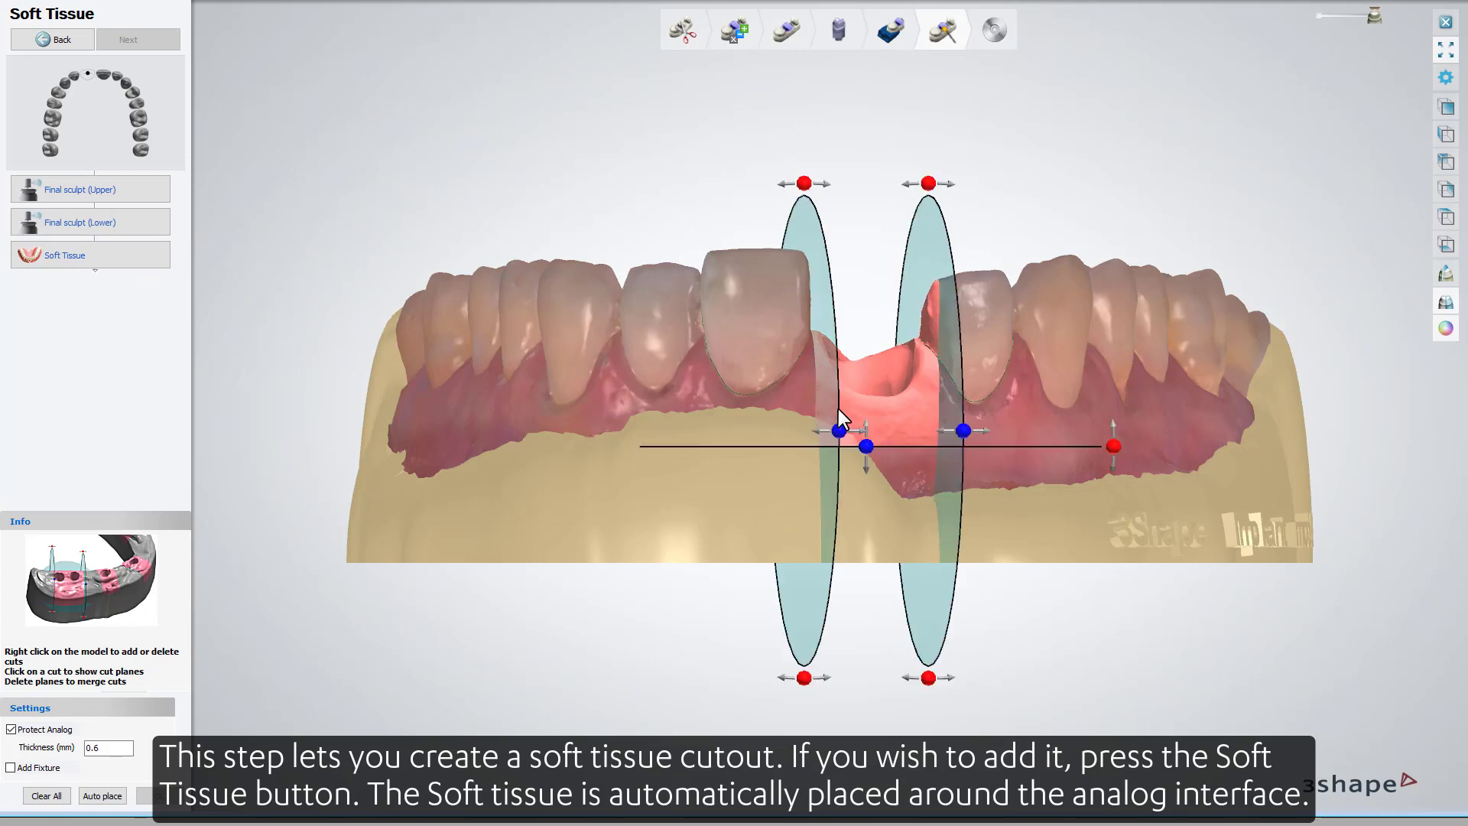
drag(870, 450, 873, 422)
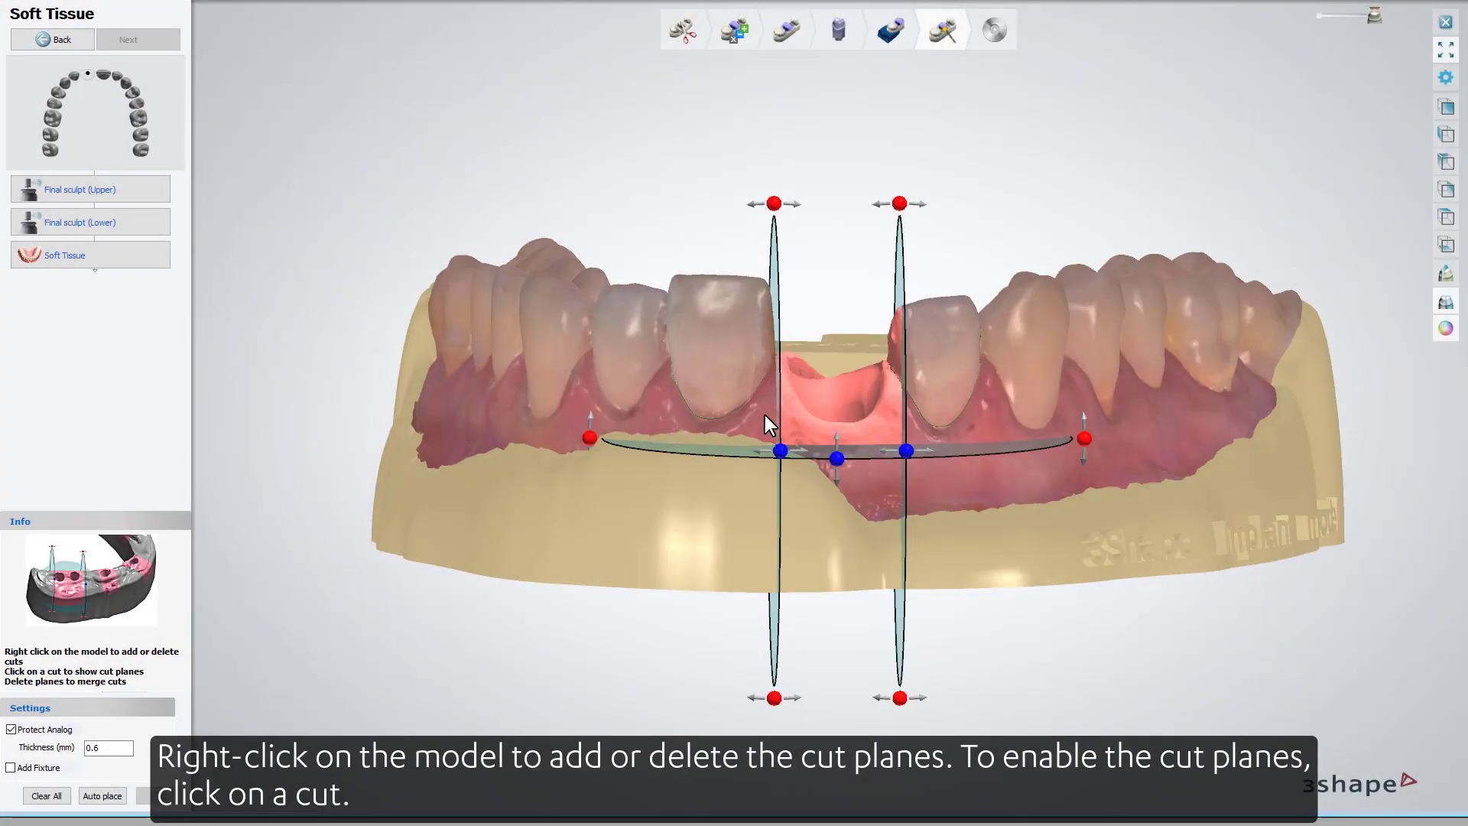
Step: Select the cut and position its left and right planes around the implant analog, checking top and front views
right_click(764, 415)
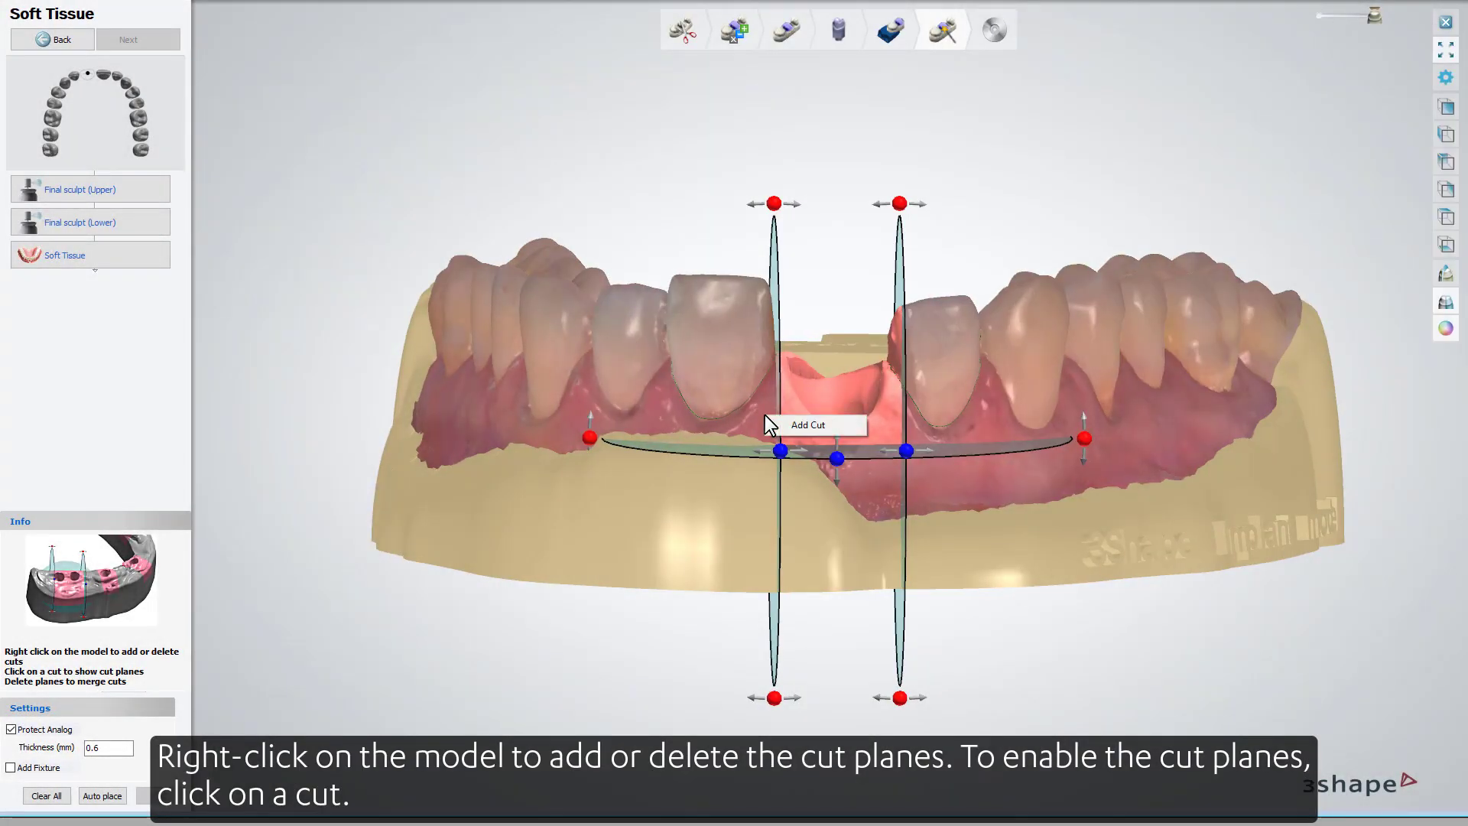
right_click(781, 400)
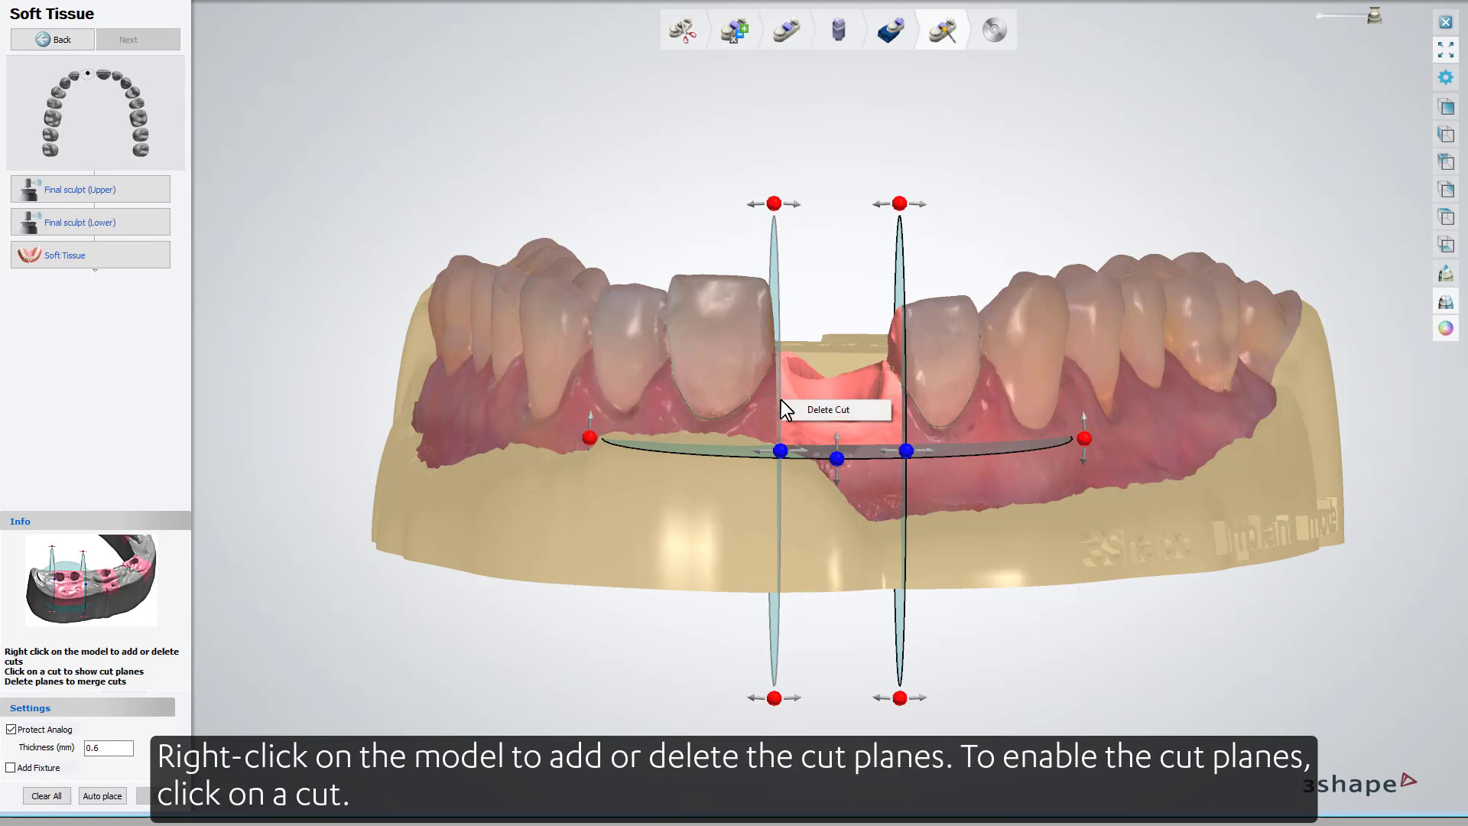
click(764, 420)
drag(781, 451, 786, 451)
right_drag(727, 368, 731, 451)
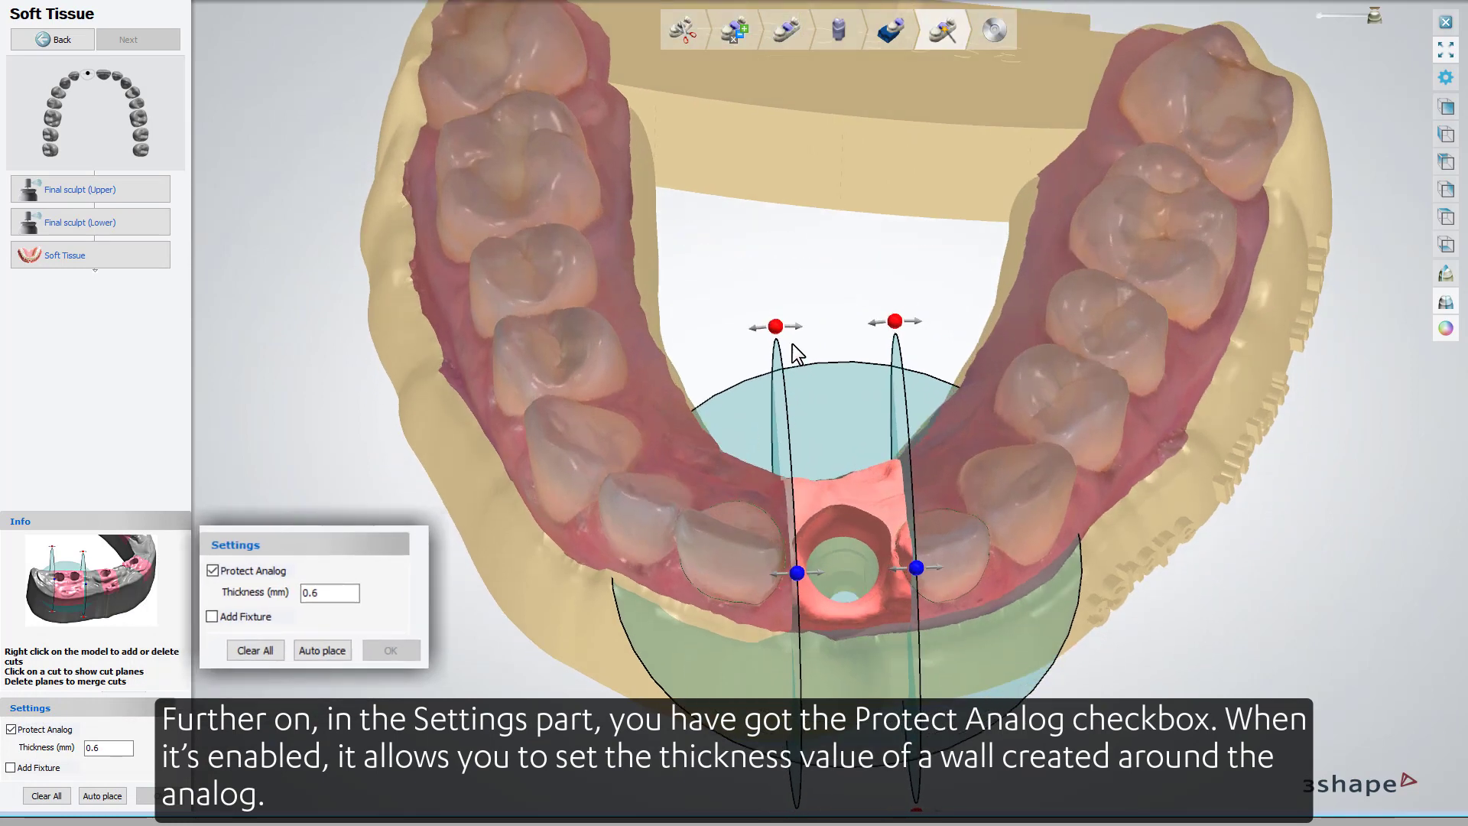
drag(777, 329, 786, 329)
drag(798, 579, 795, 580)
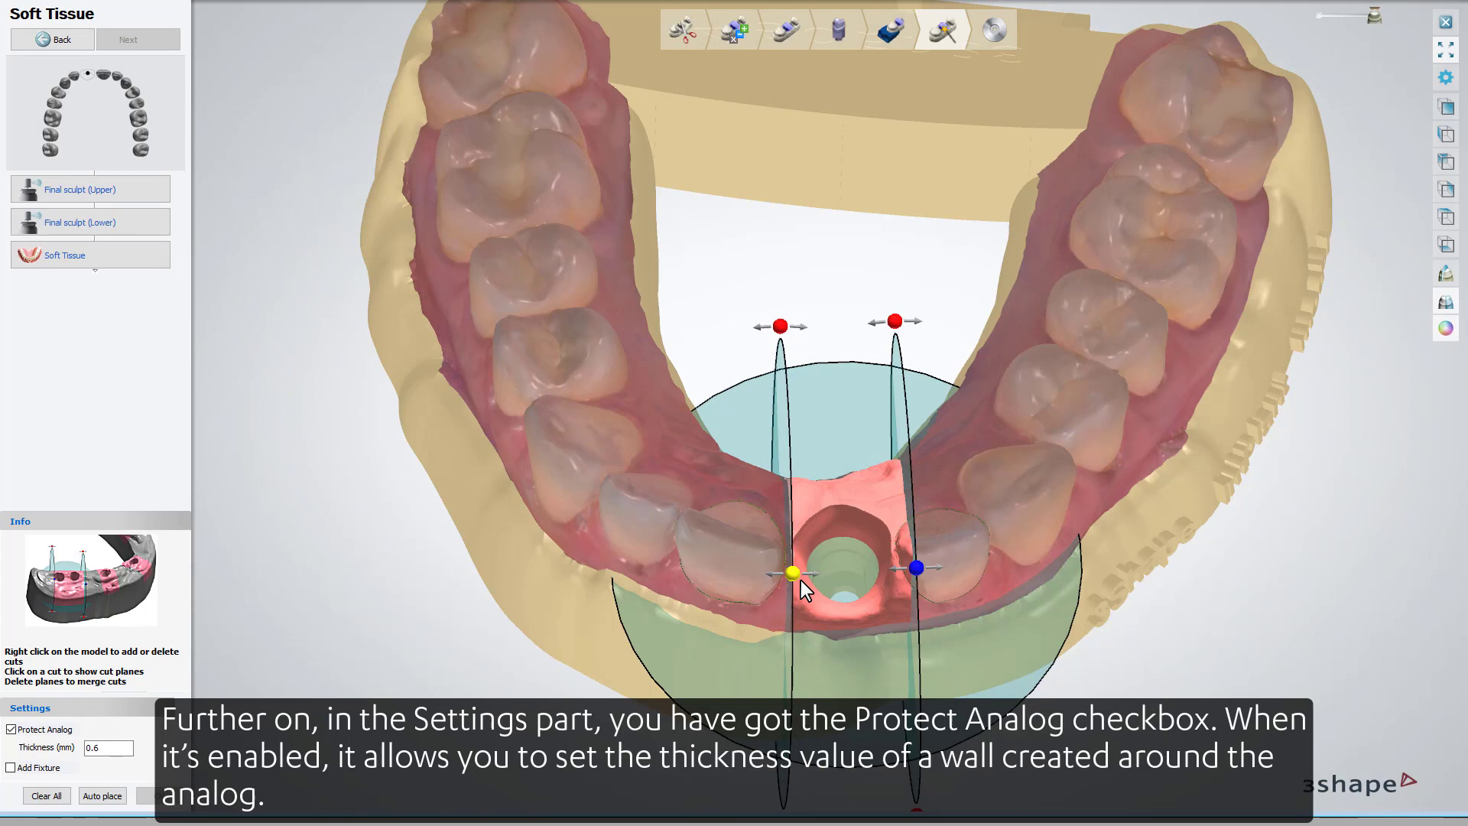
drag(916, 567, 899, 570)
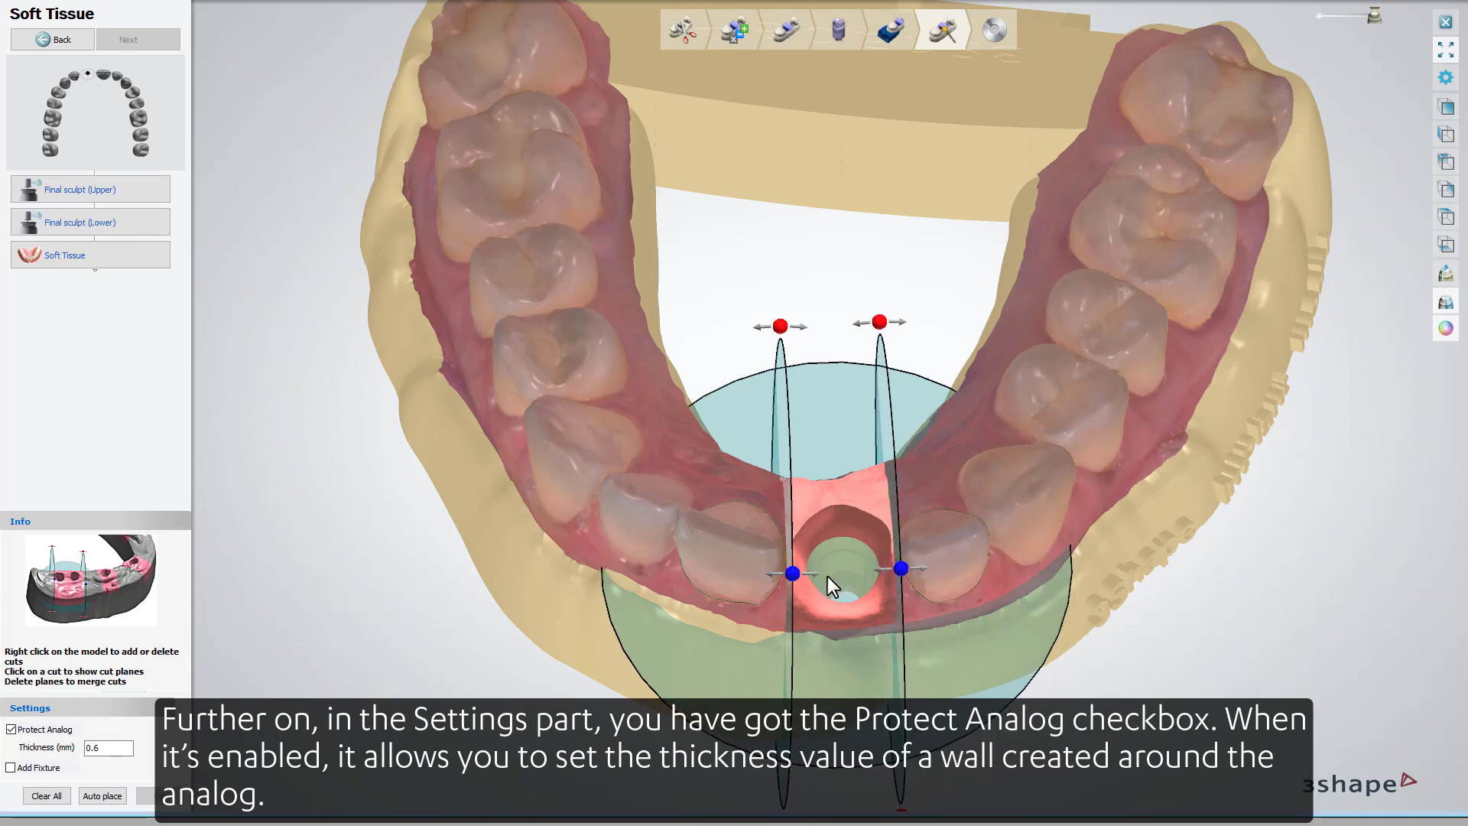
drag(793, 578, 796, 572)
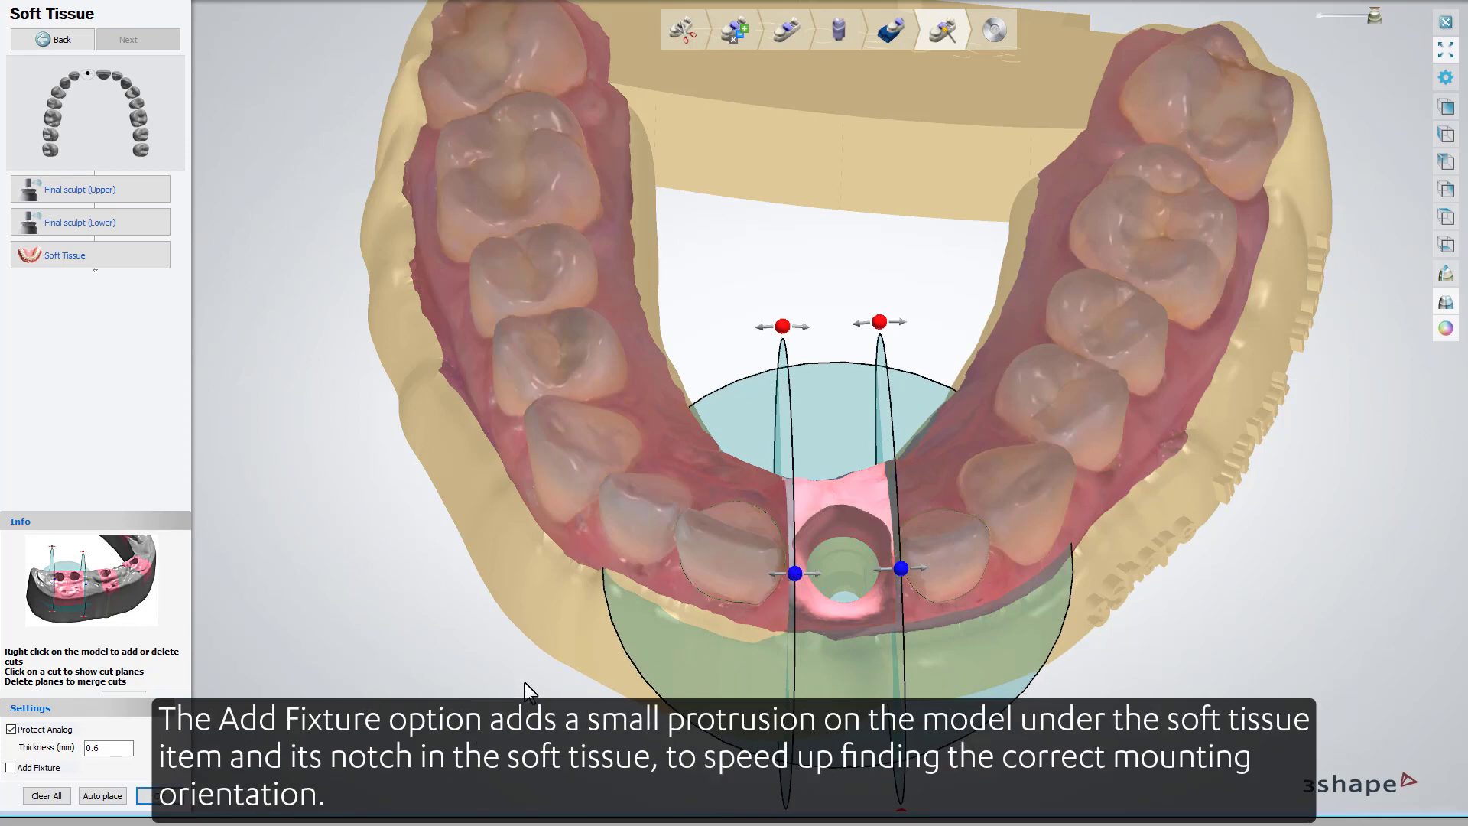
right_drag(517, 682, 513, 615)
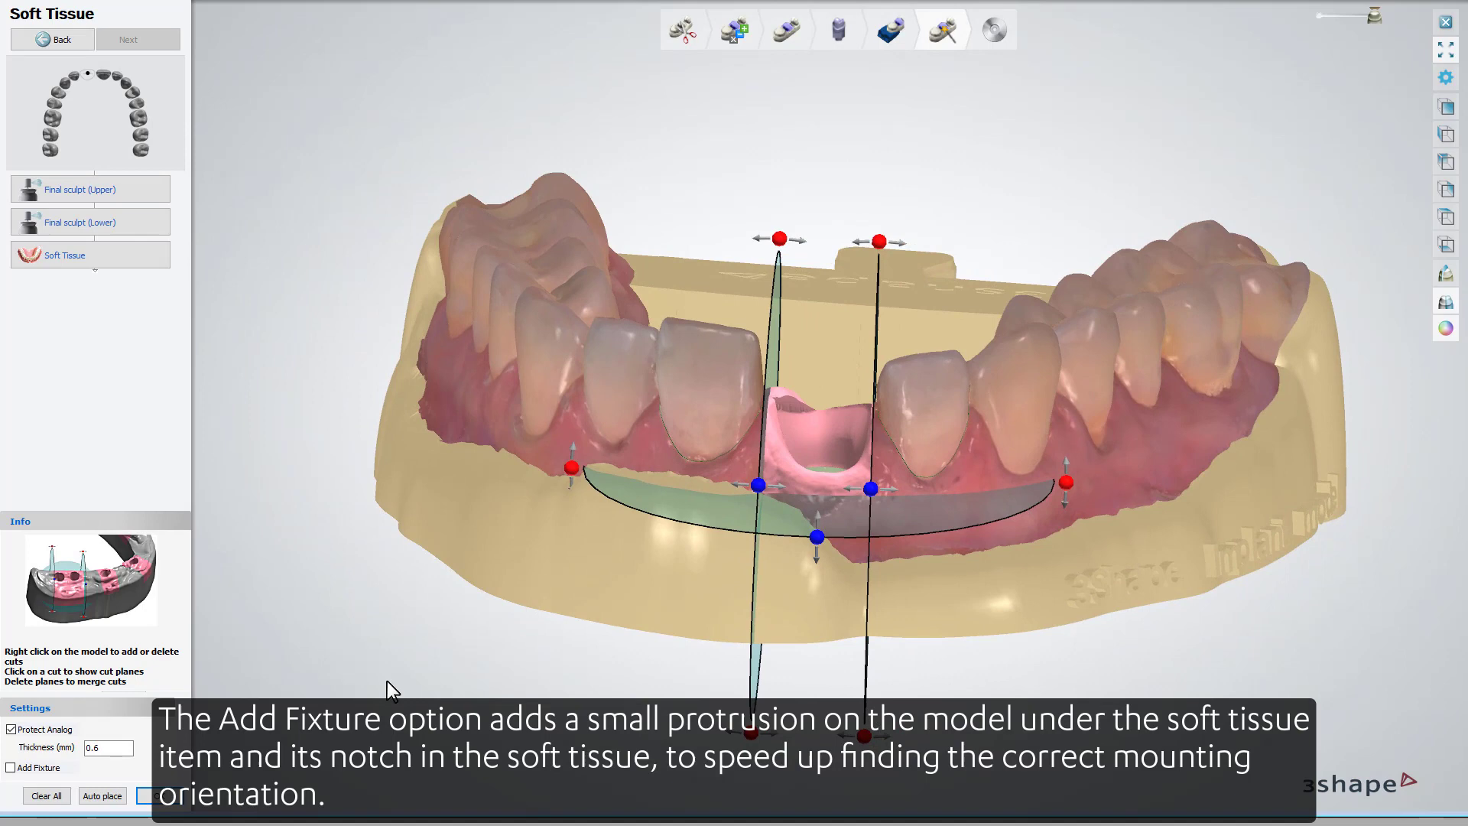
Step: Turn on Add Fixture in the Soft Tissue Settings panel
click(30, 770)
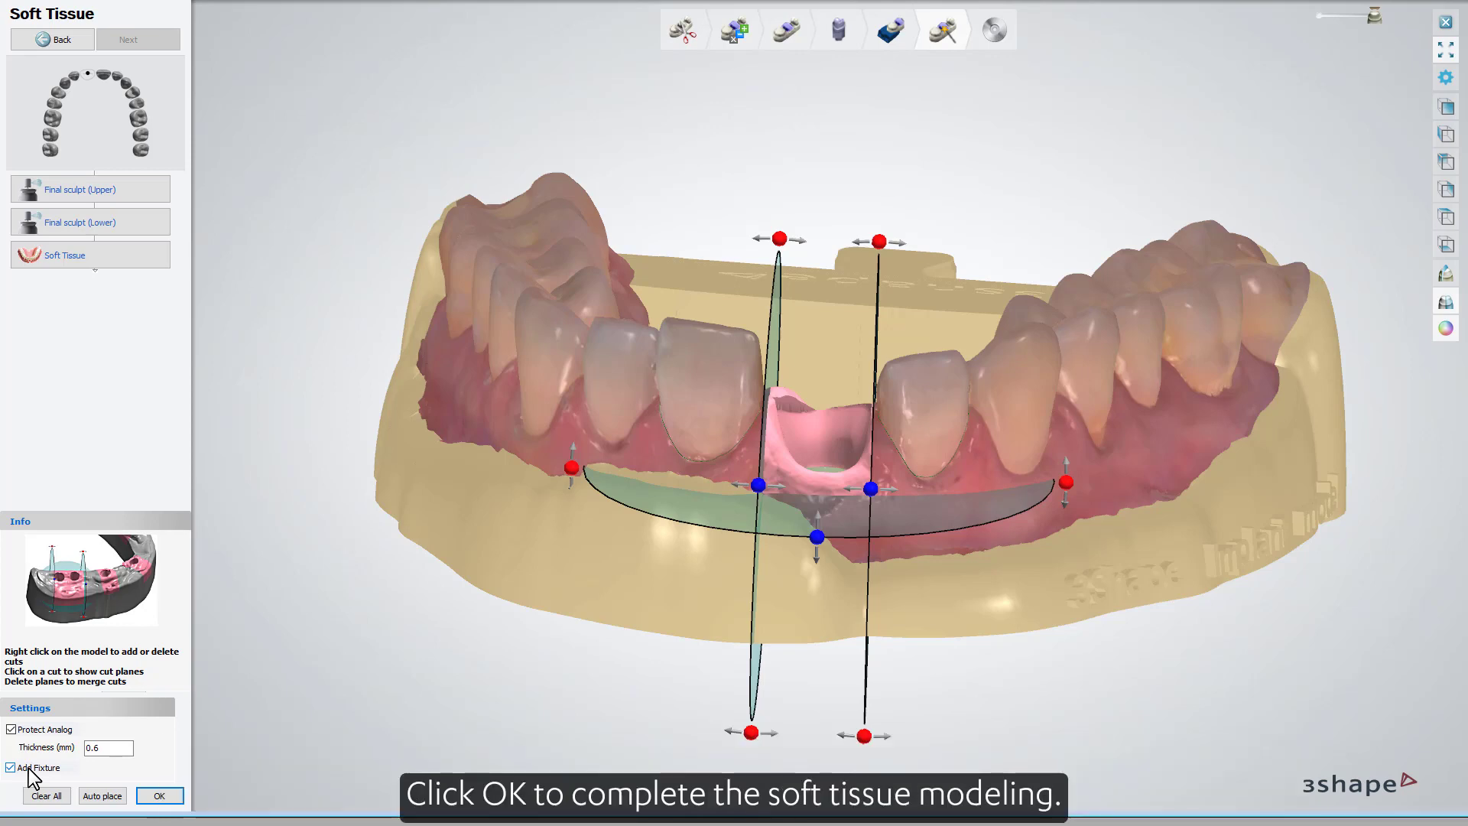
Step: Finish soft-tissue modelling, then enable Hollow model under Model manufacture in Virtual Trimming Settings
click(151, 796)
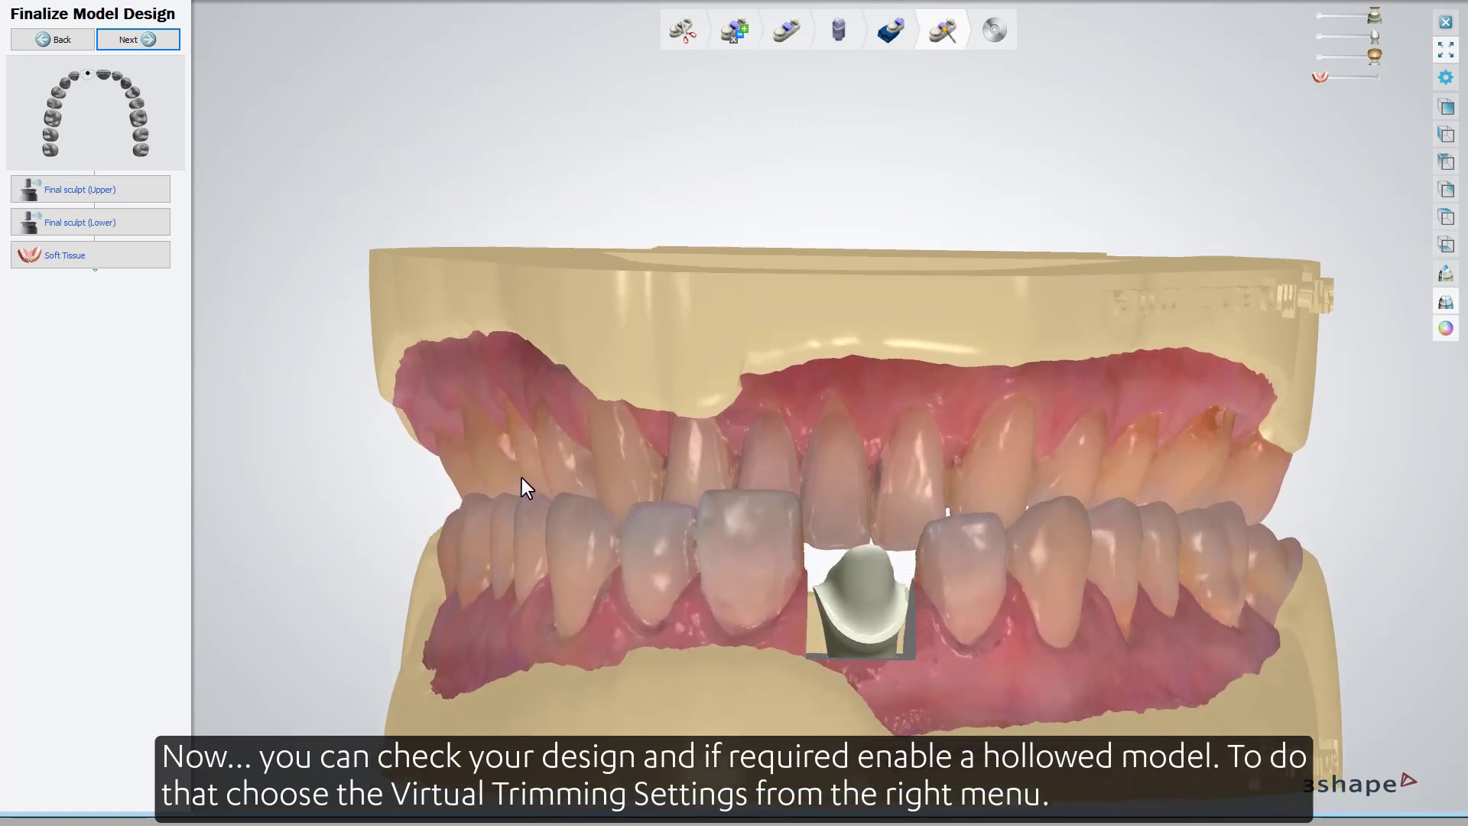
click(1447, 78)
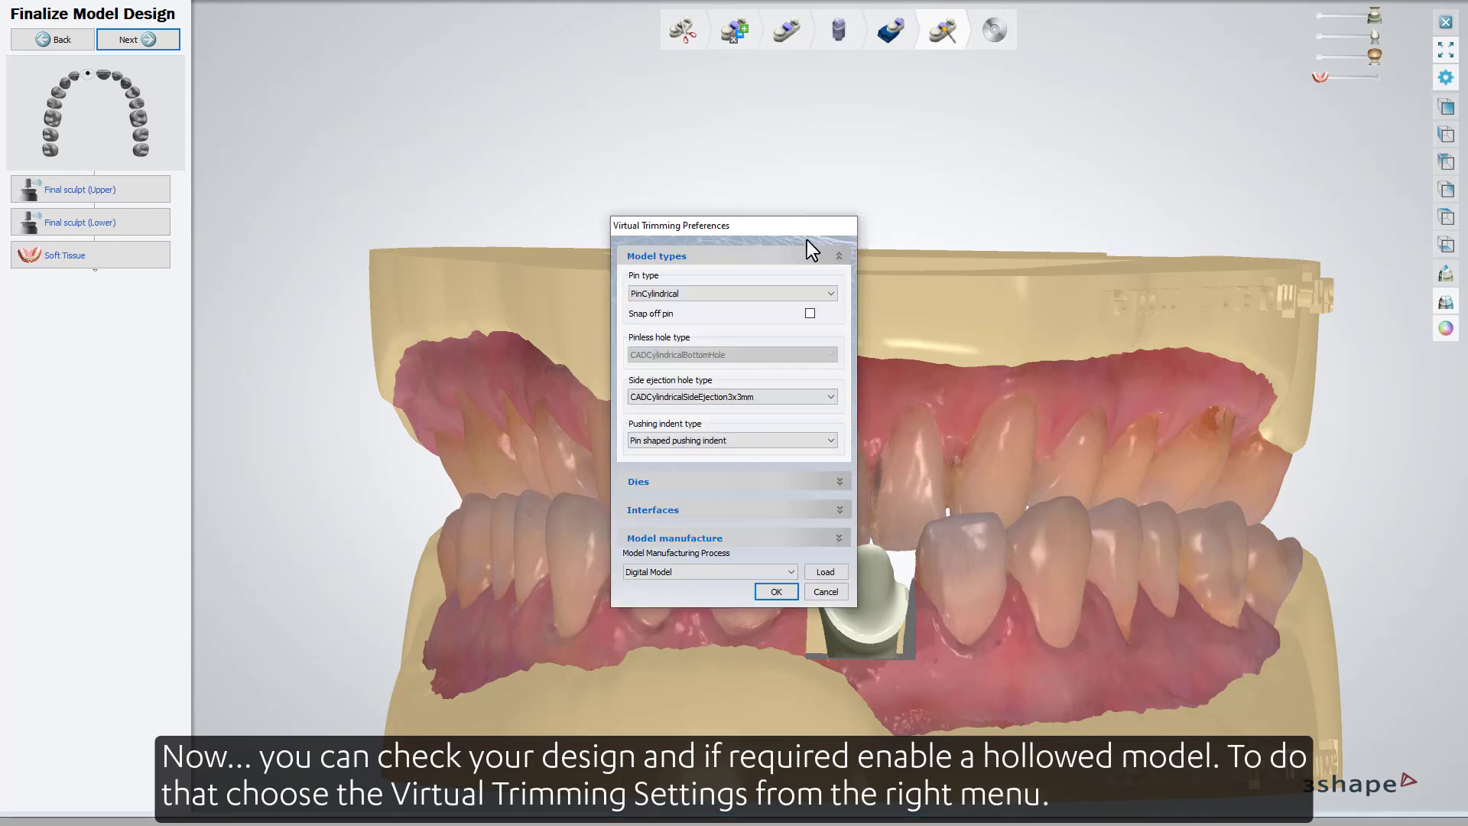
drag(768, 227, 773, 65)
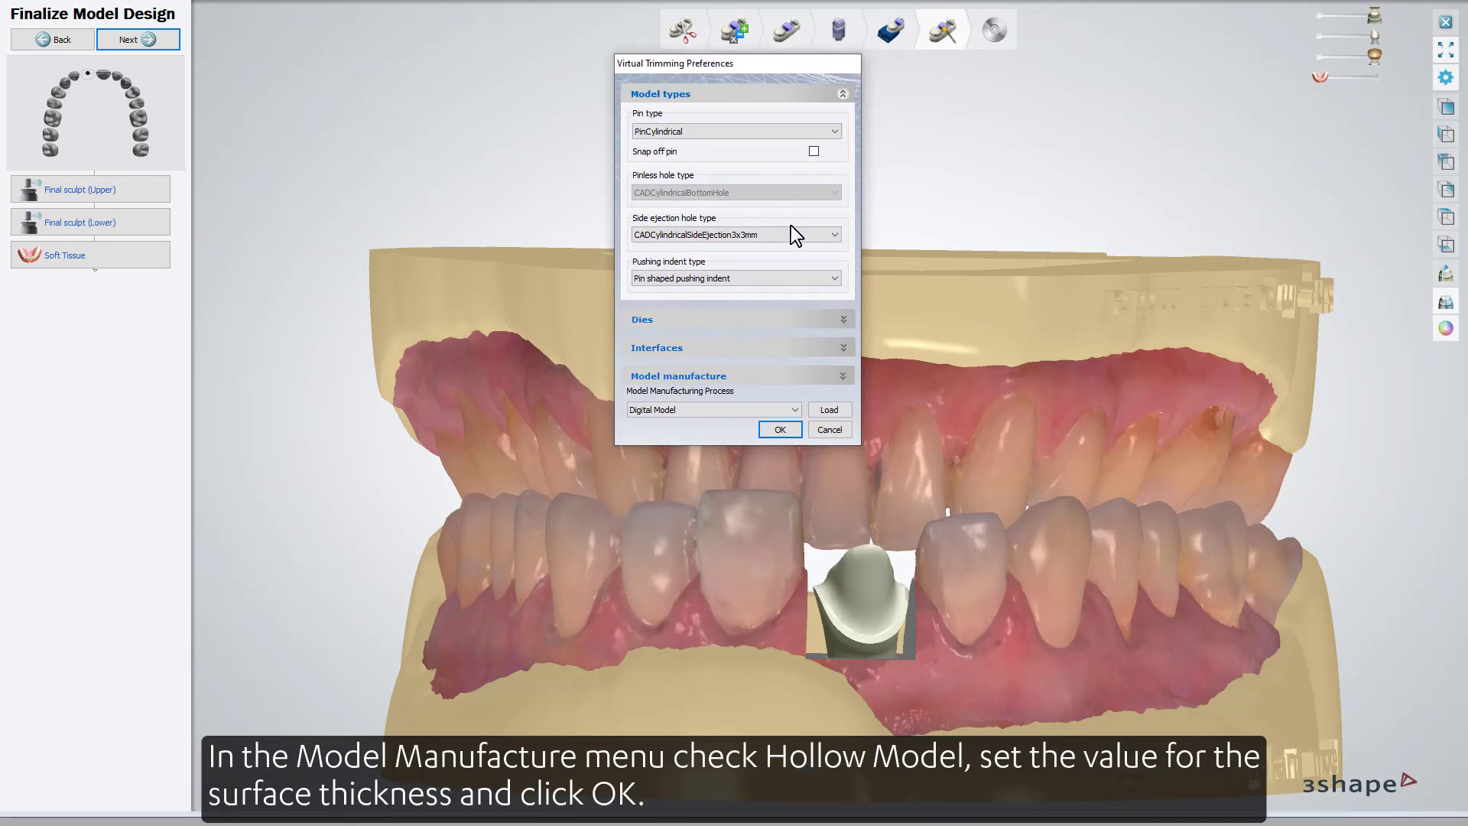
click(811, 375)
click(811, 412)
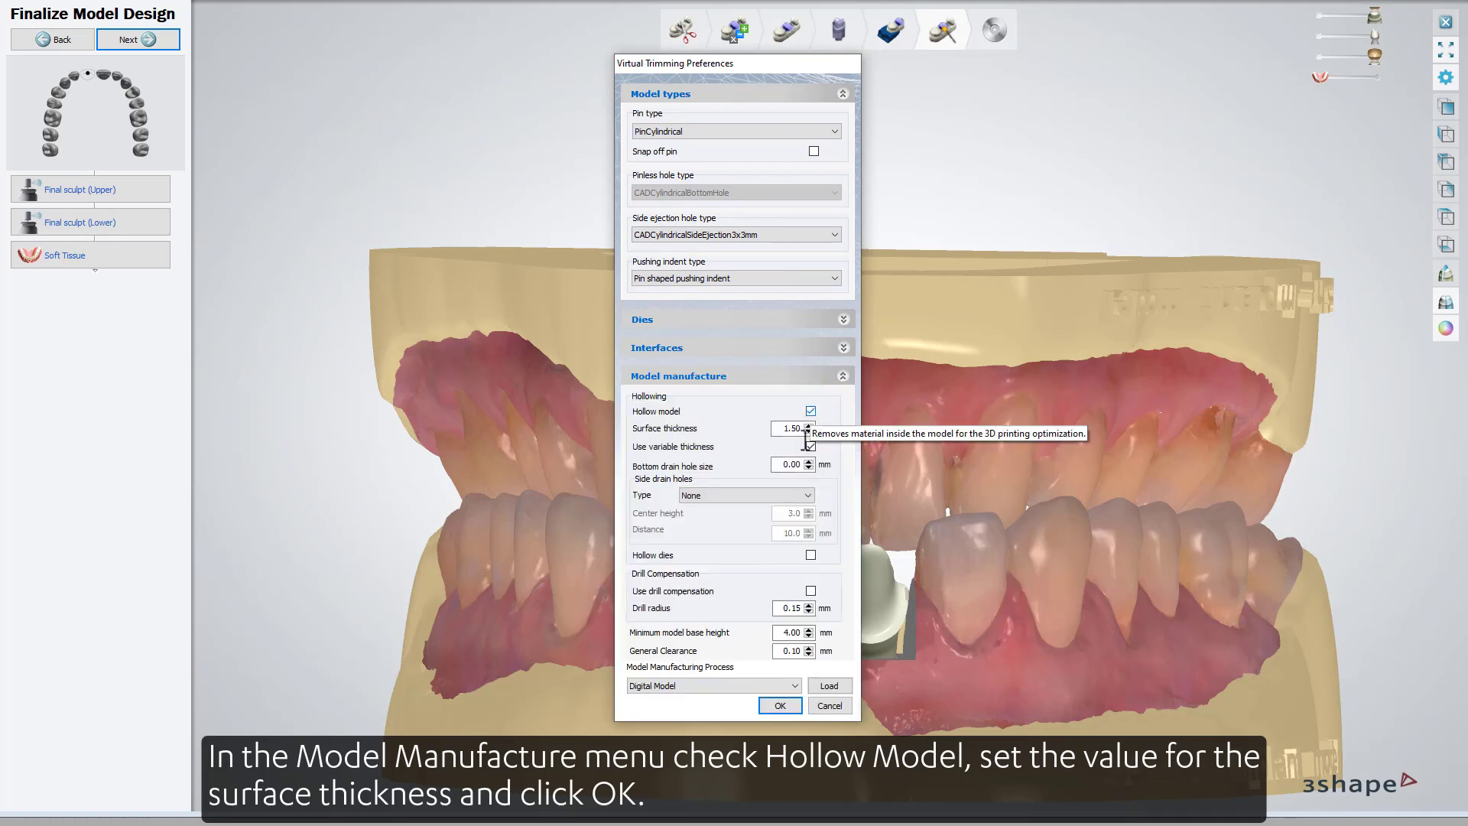
click(766, 709)
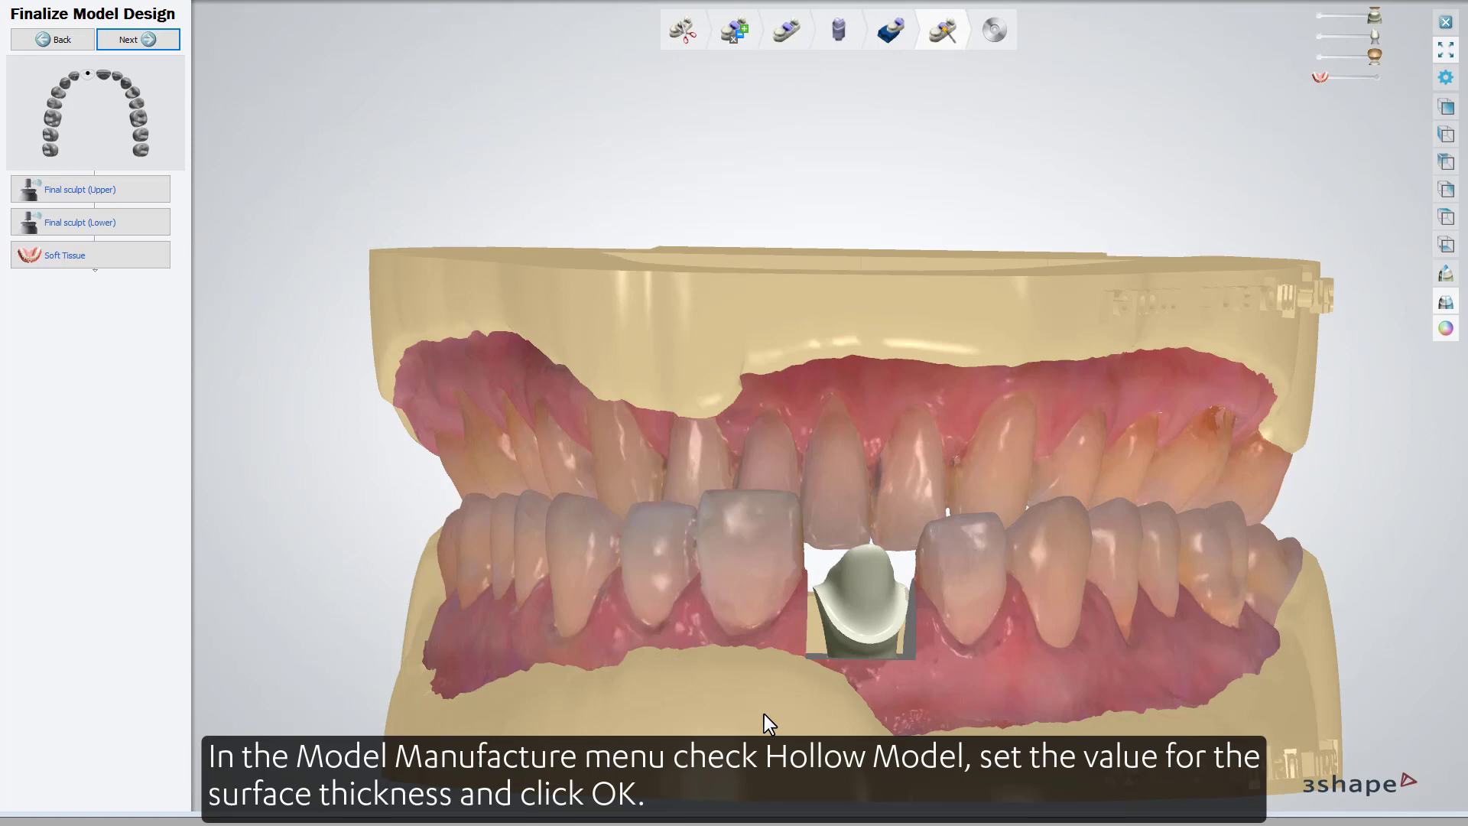
Step: Save the finished models, inspect the gingiva around the implant, and close to send for manufacturing
click(162, 44)
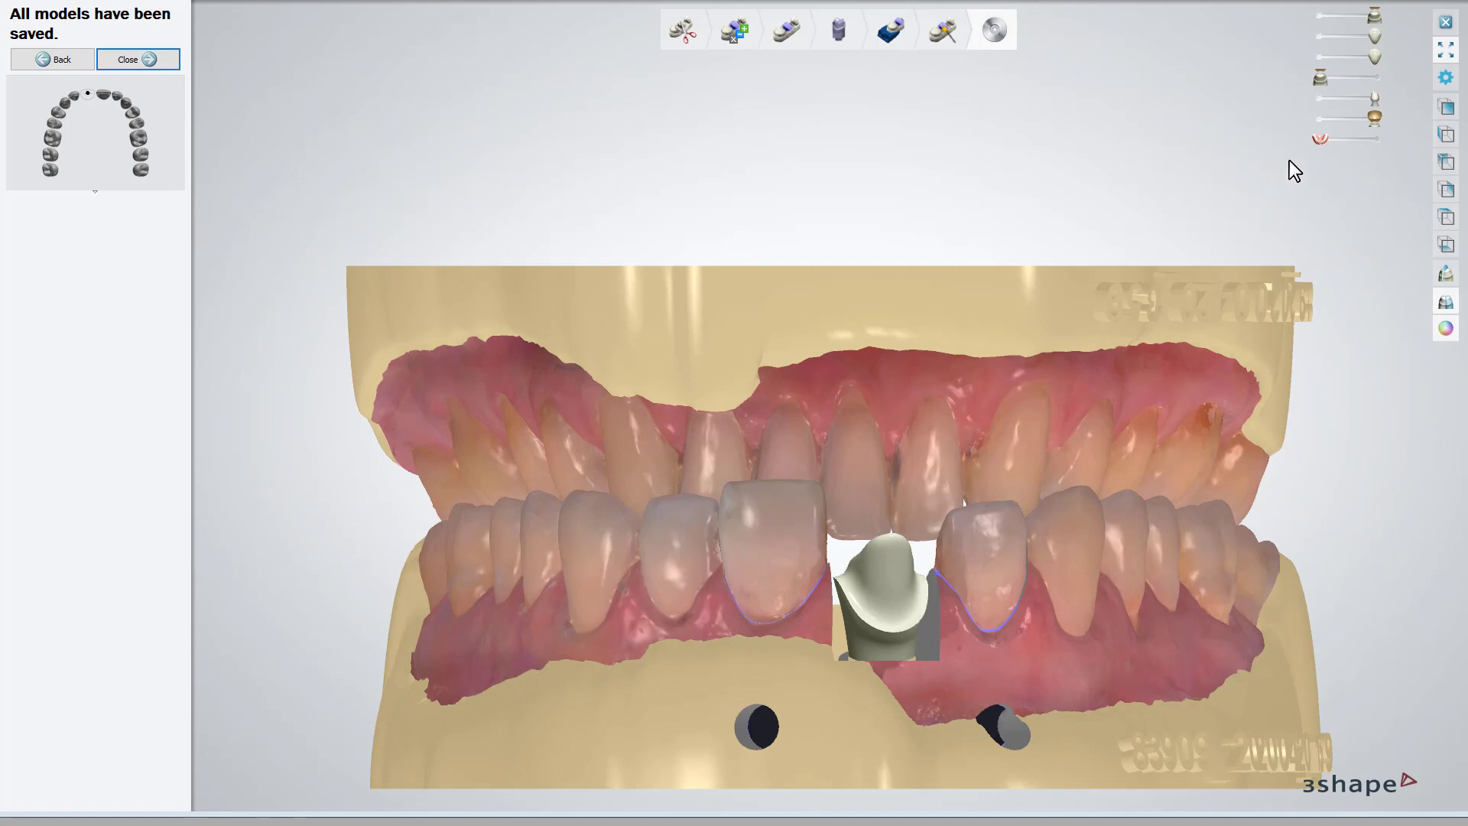
click(1380, 139)
right_drag(763, 293, 673, 237)
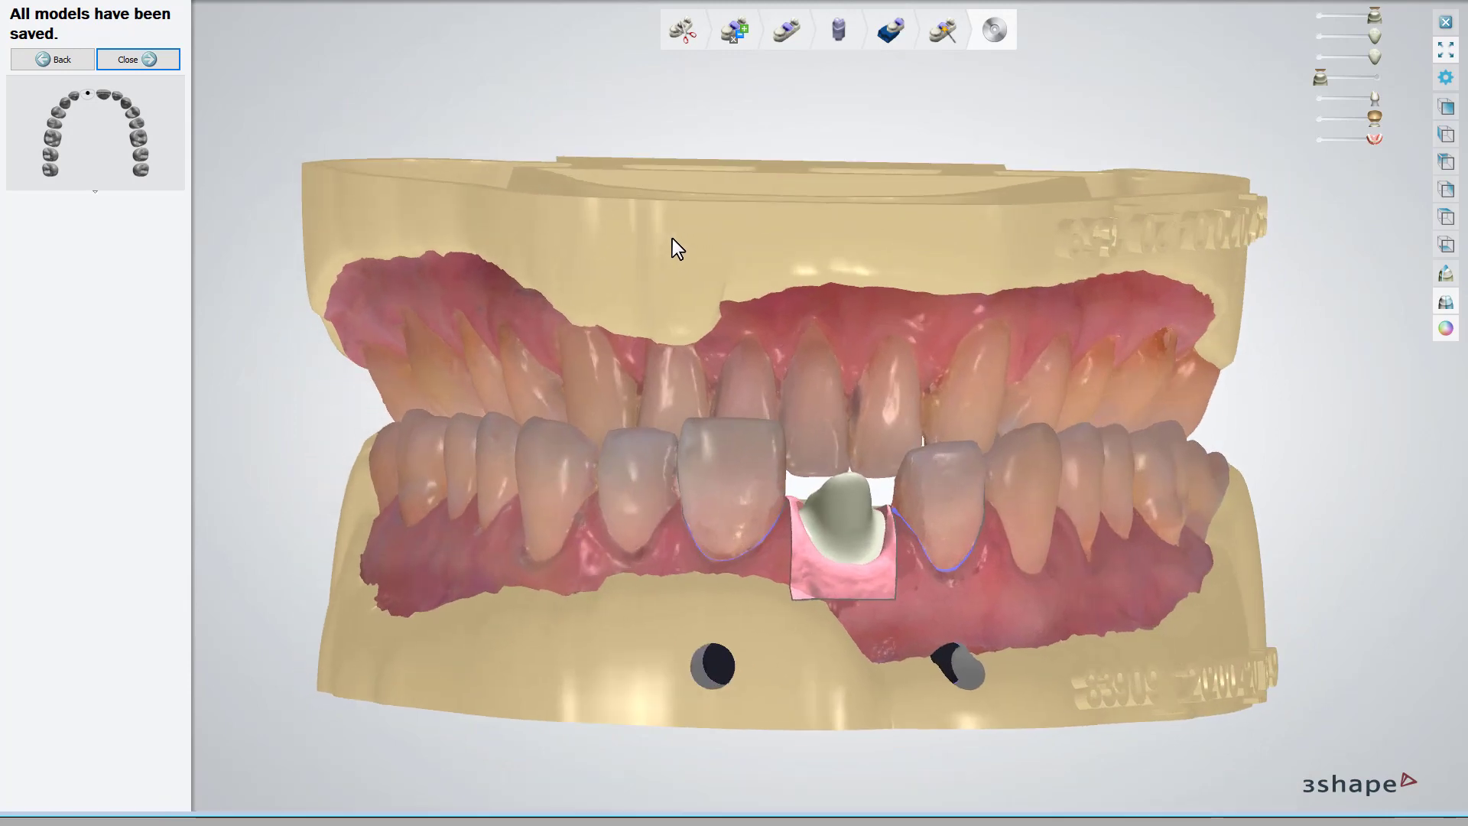
click(169, 62)
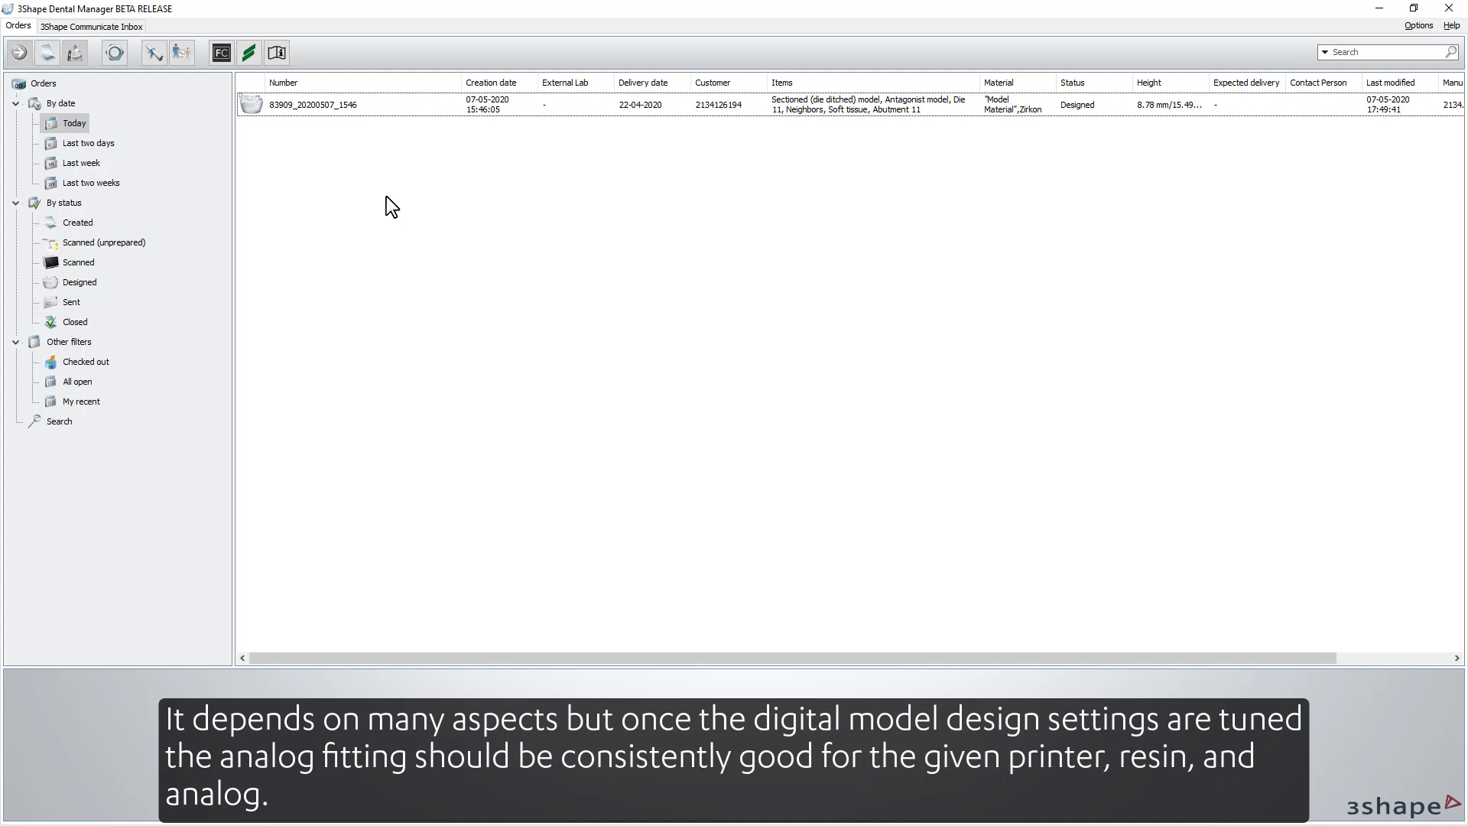
Step: Reopen the order from Dental Manager with Build Model
click(350, 108)
right_click(350, 108)
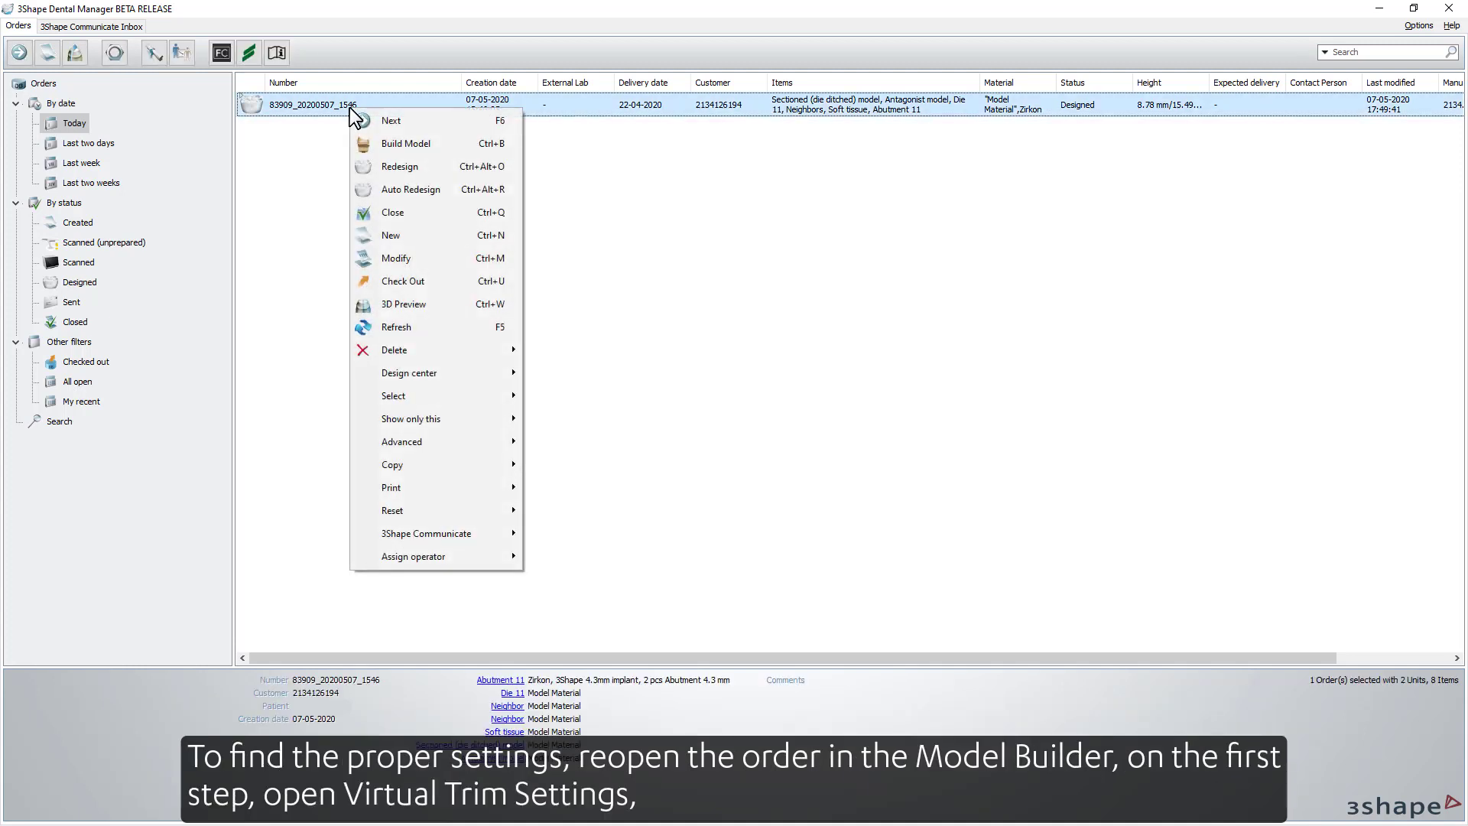
click(382, 140)
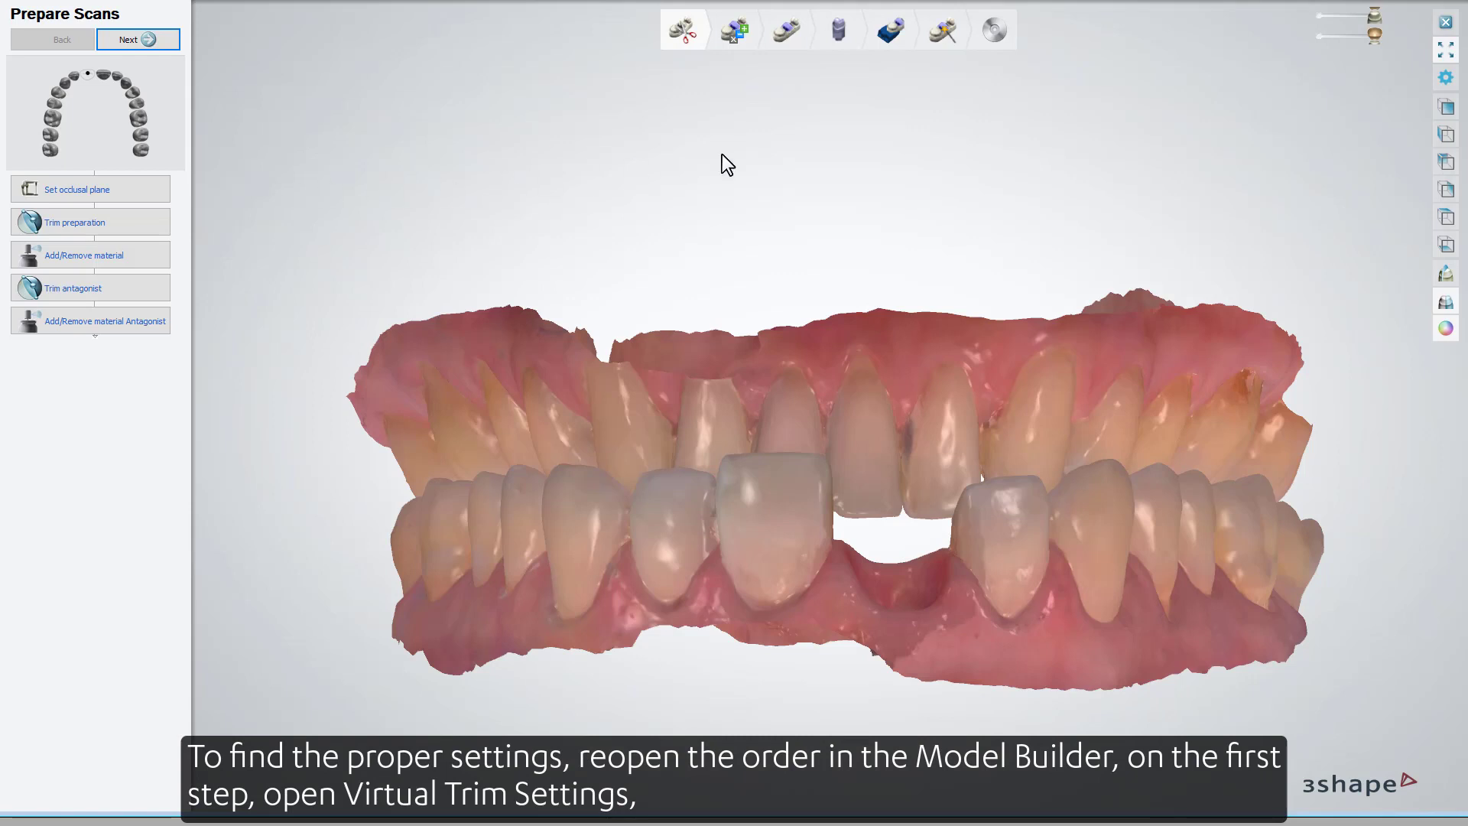
Step: Open Virtual Trimming Settings and expand the Interfaces section showing analog spacing
click(1444, 80)
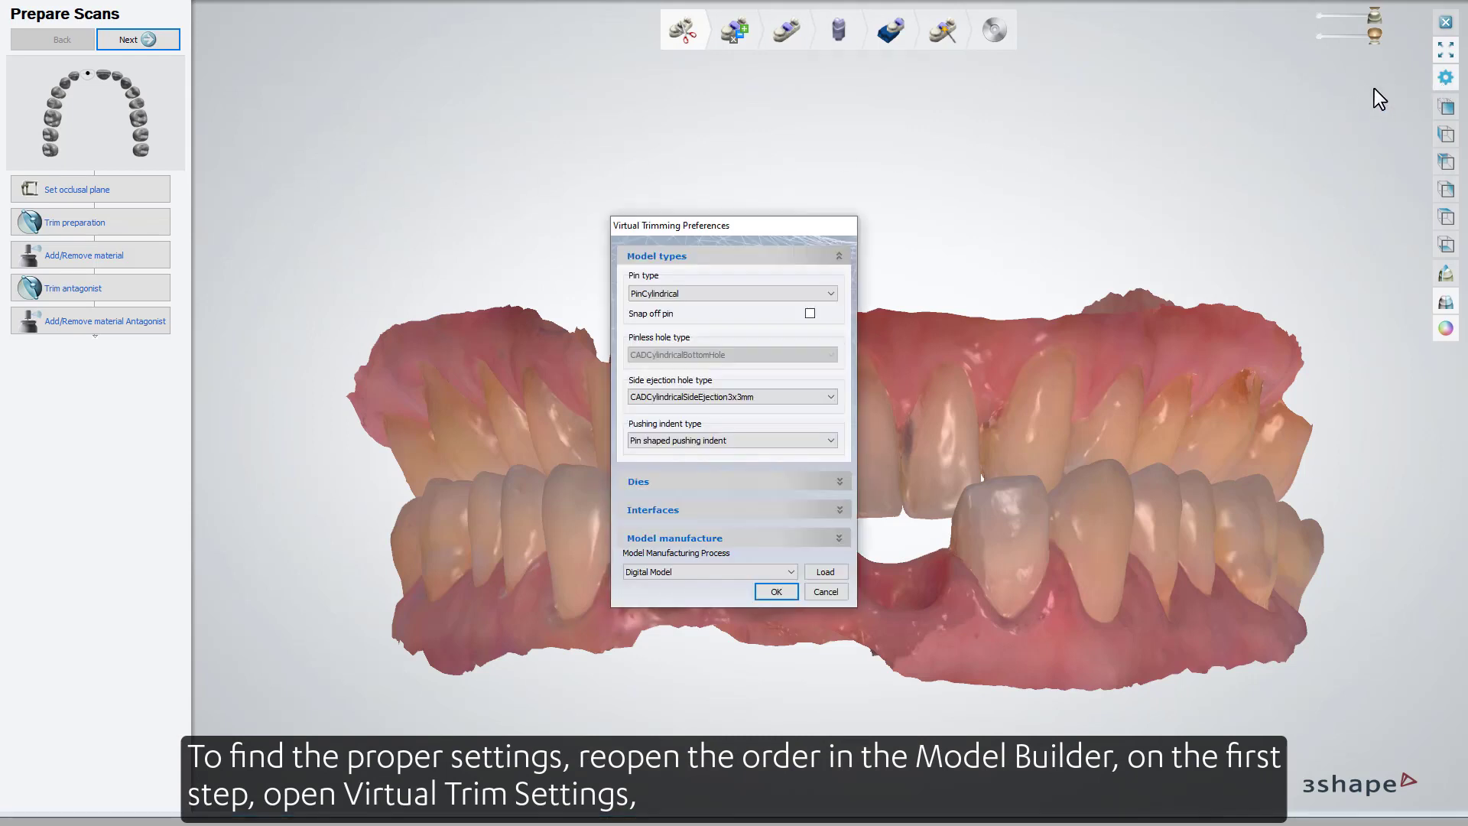
drag(771, 228, 753, 58)
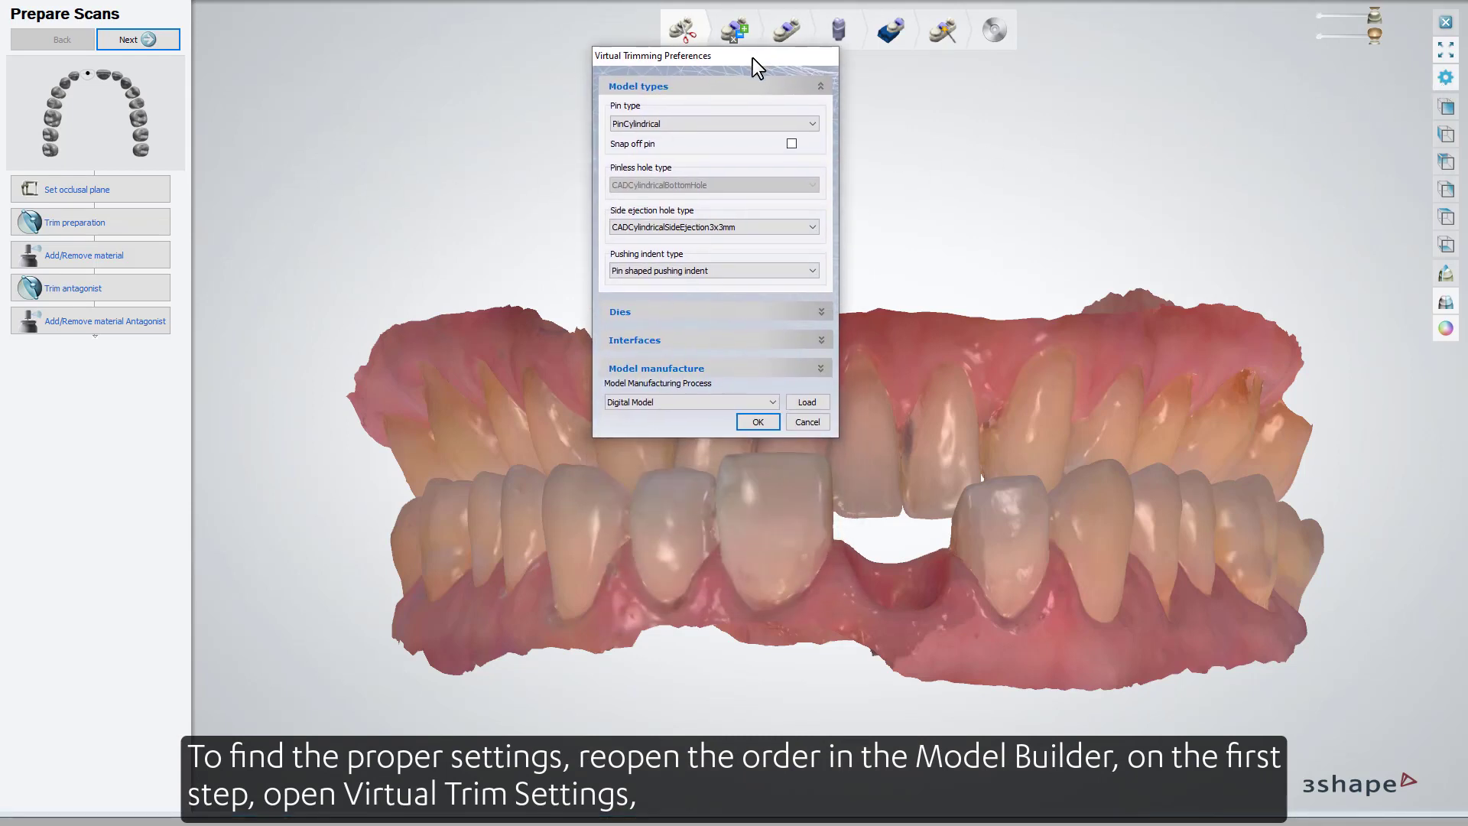
click(751, 338)
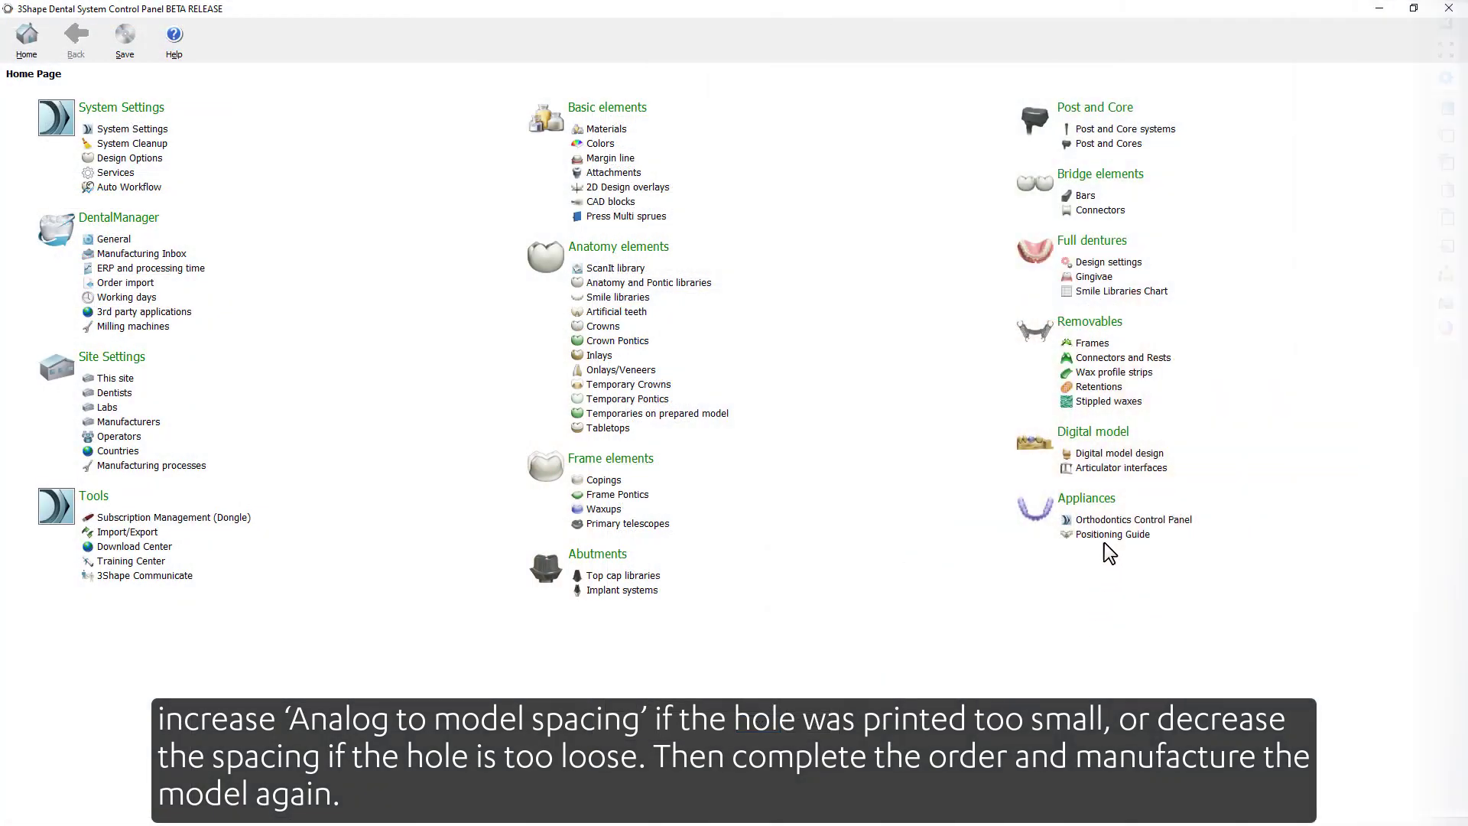
Step: In the Digital model design table, adjust the Digital Model's Analog to Model Spacing to 0.070 mm
click(1130, 453)
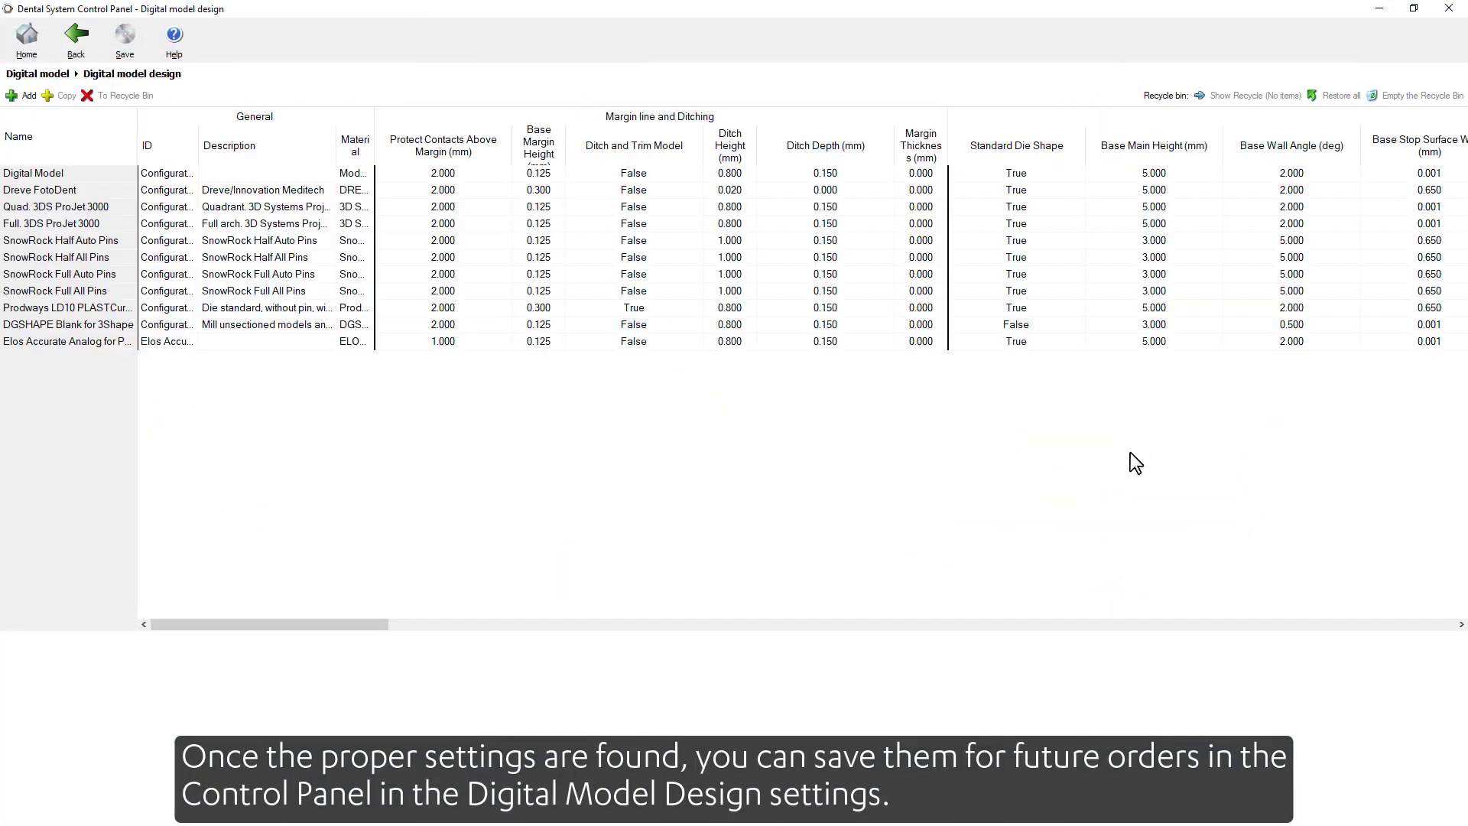
drag(367, 624, 1456, 633)
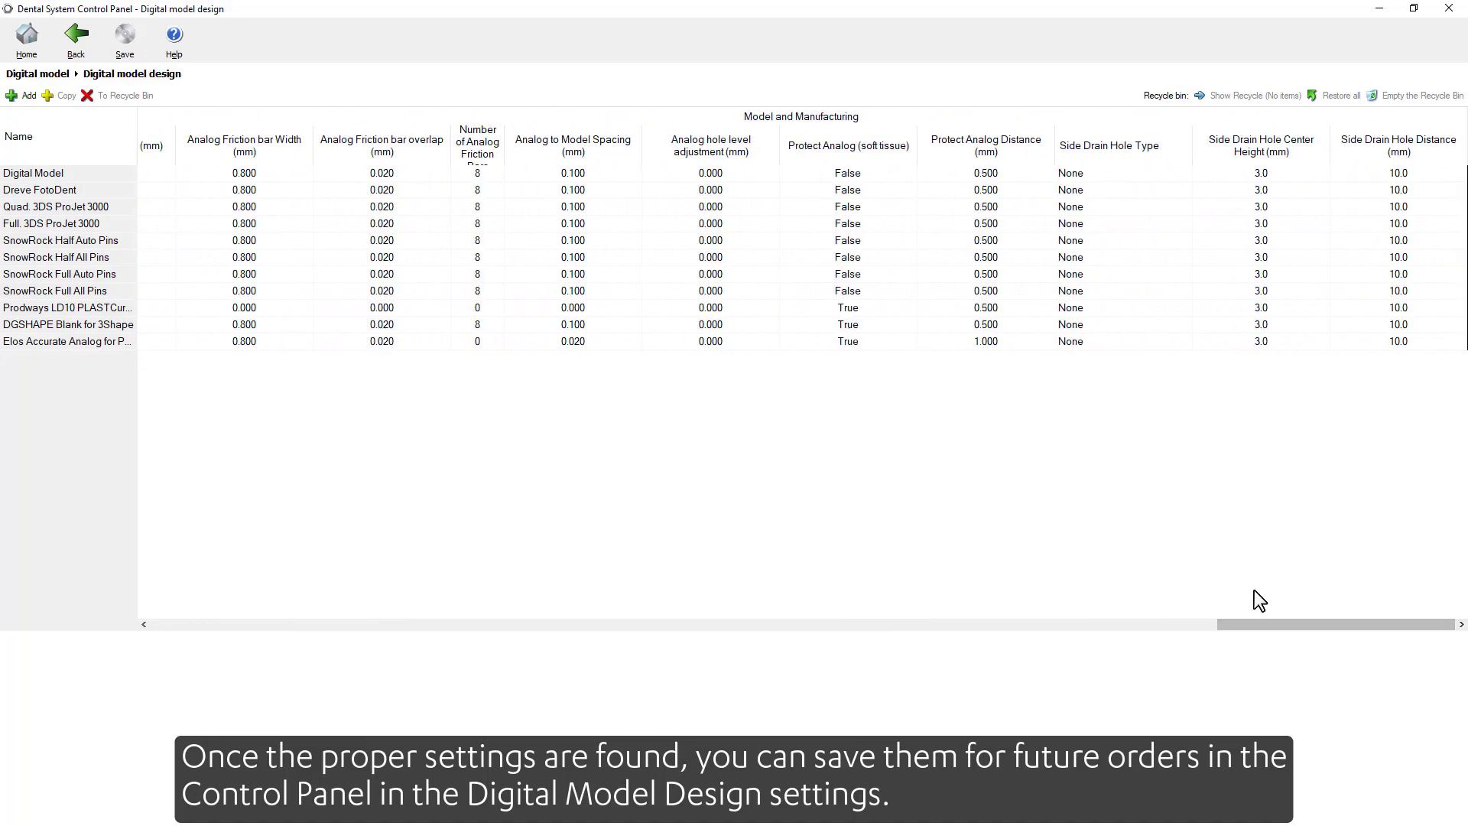
click(614, 172)
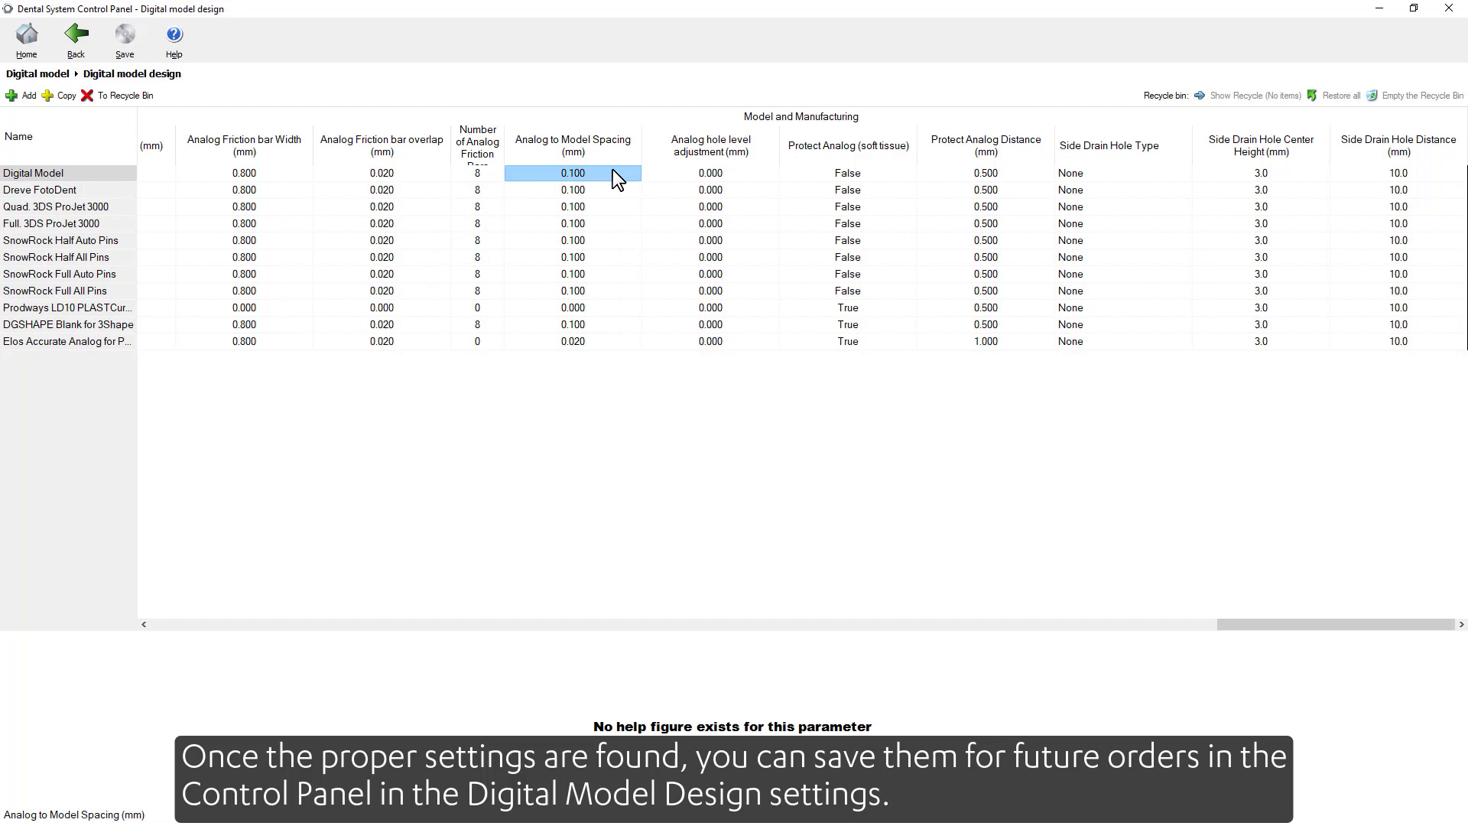
click(575, 175)
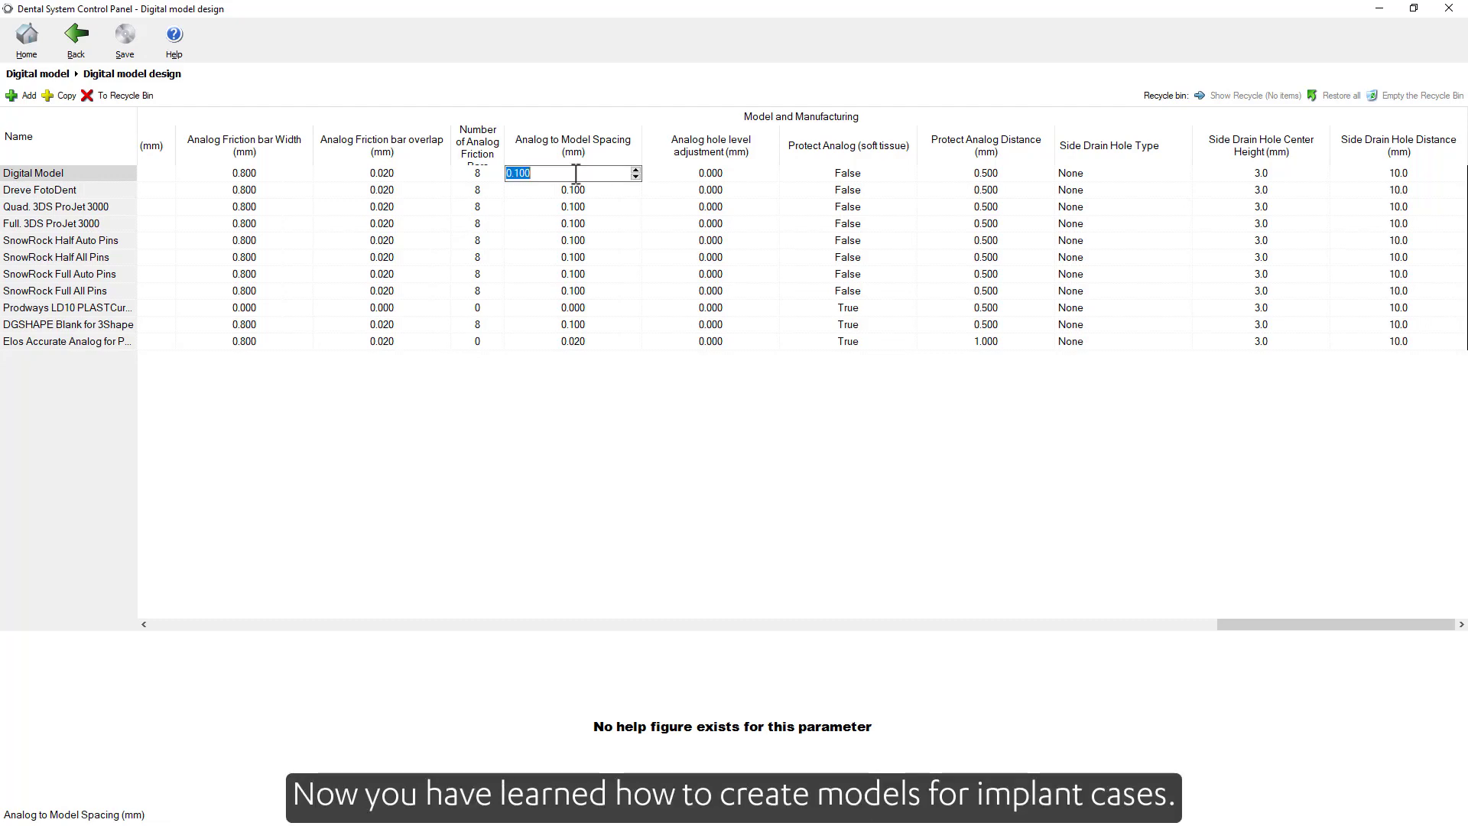
click(636, 170)
click(636, 177)
click(635, 177)
click(635, 177)
click(635, 176)
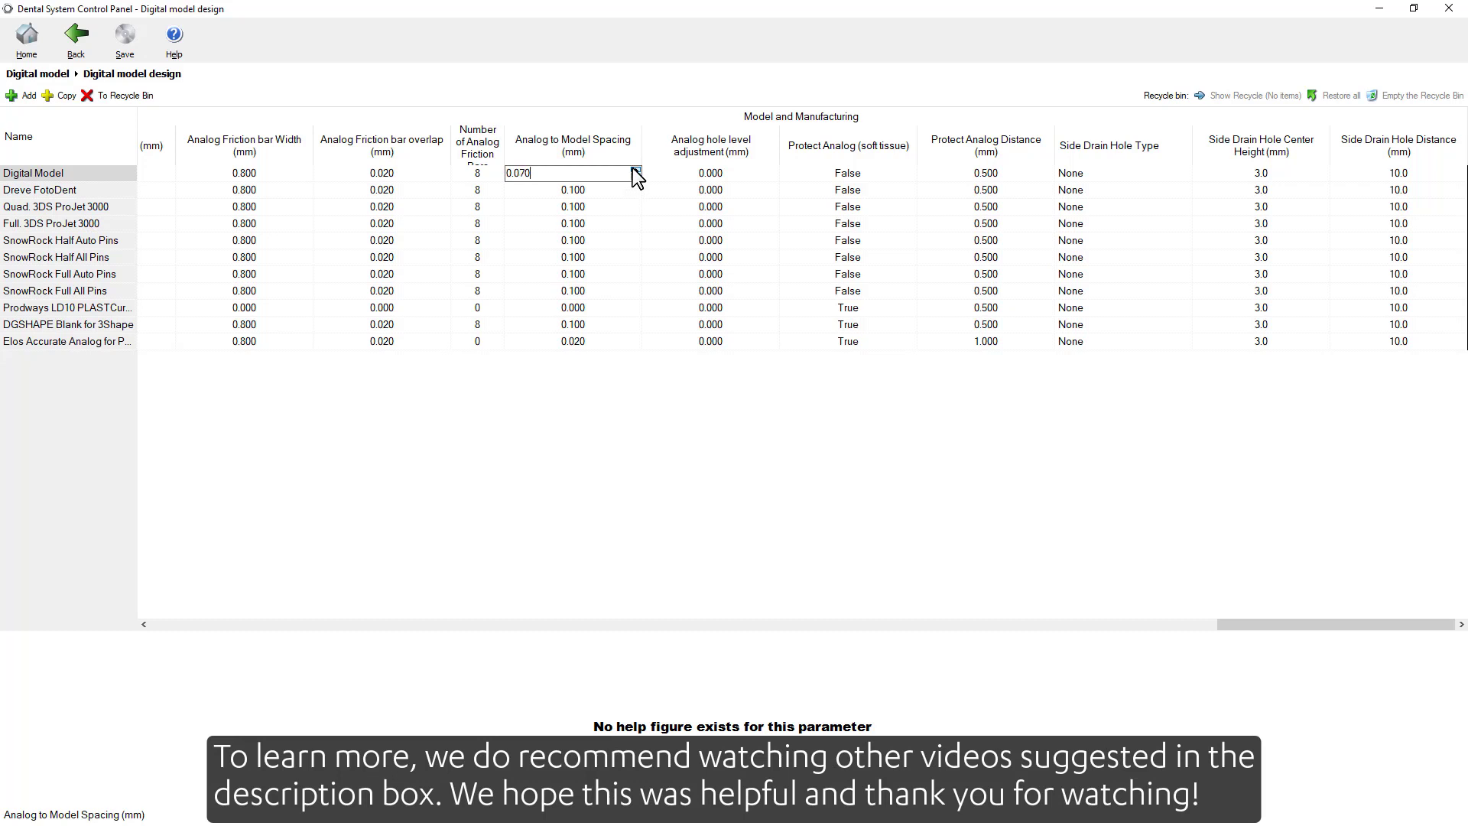